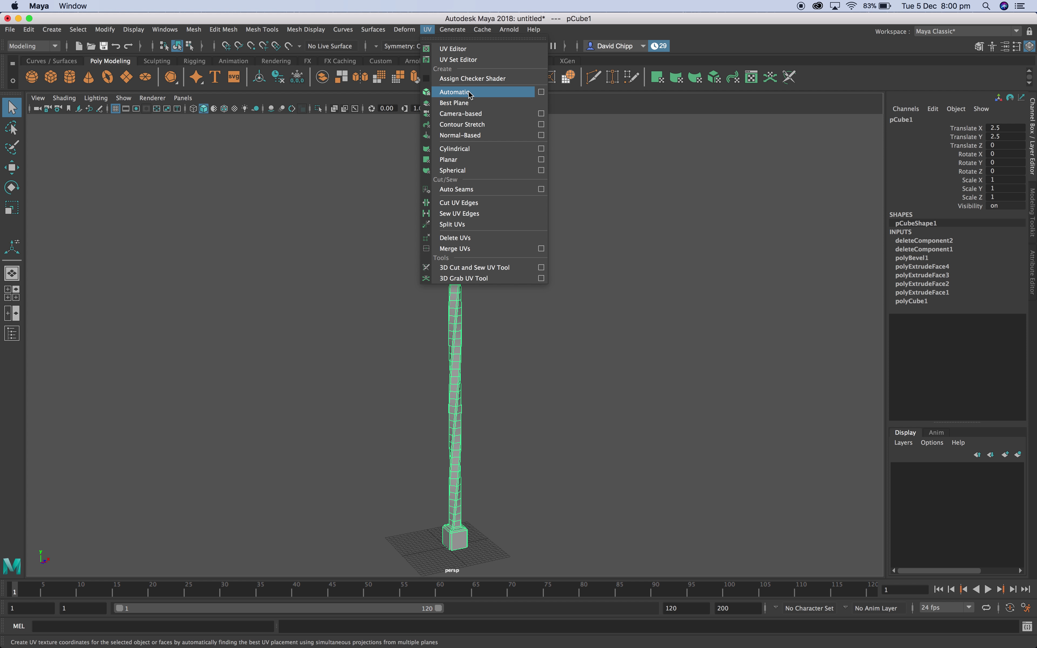
# Apply a cylindrical UV projection to the whole post and check its layout in the UV Editor.
pyautogui.click(471, 148)
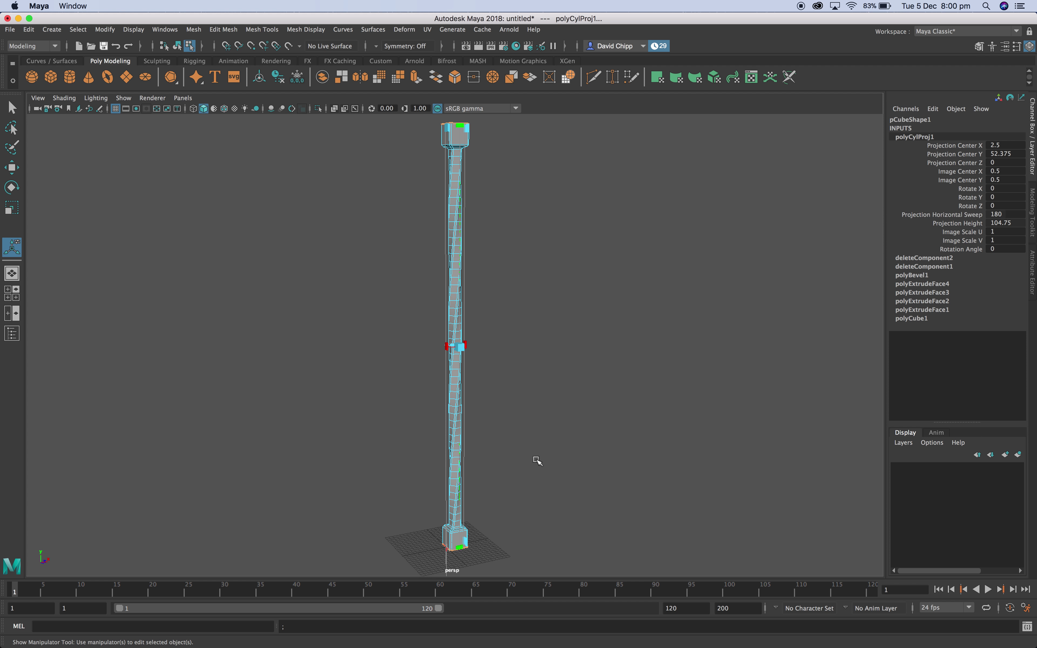
pyautogui.scroll(10, 539, 489)
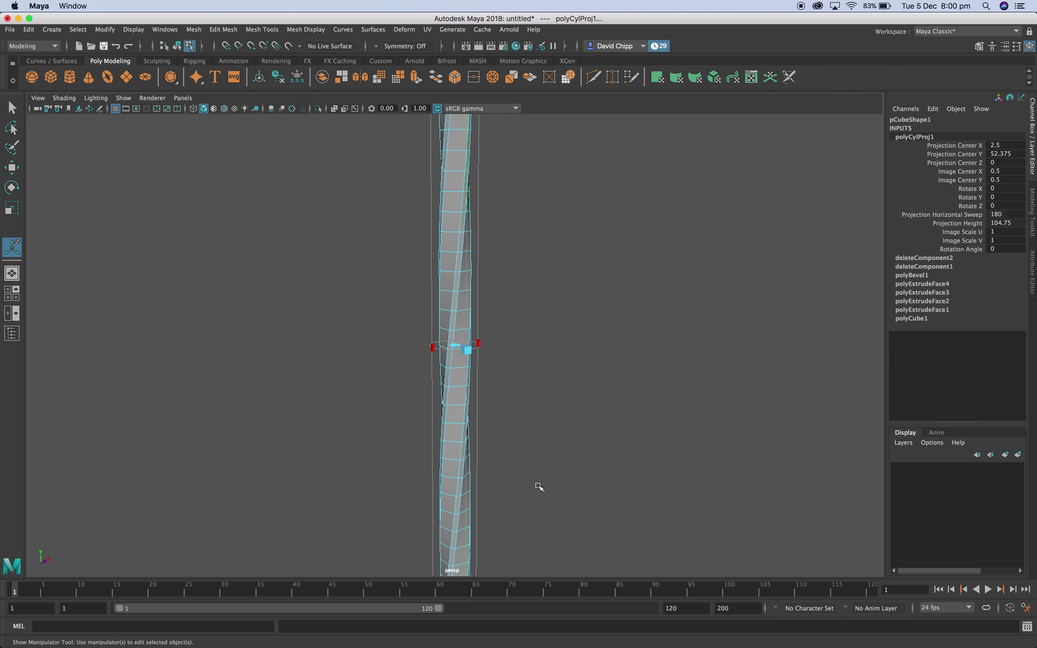
pyautogui.keyDown('alt'); pyautogui.moveTo(578, 382); pyautogui.dragTo(440, 386); pyautogui.keyUp('alt')
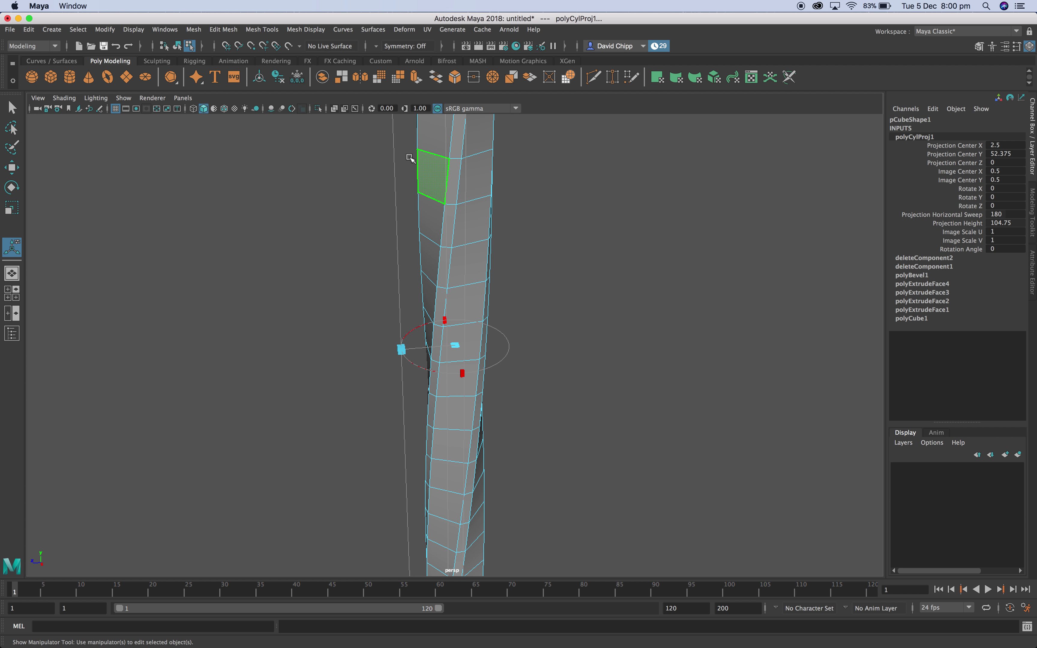
pyautogui.click(428, 31)
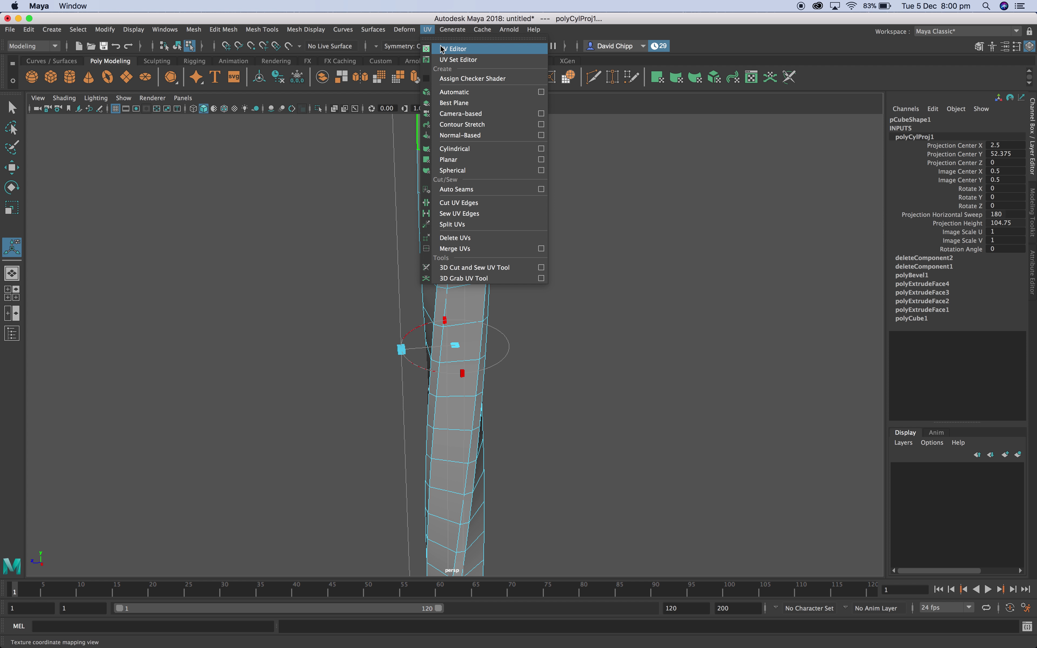
pyautogui.click(471, 49)
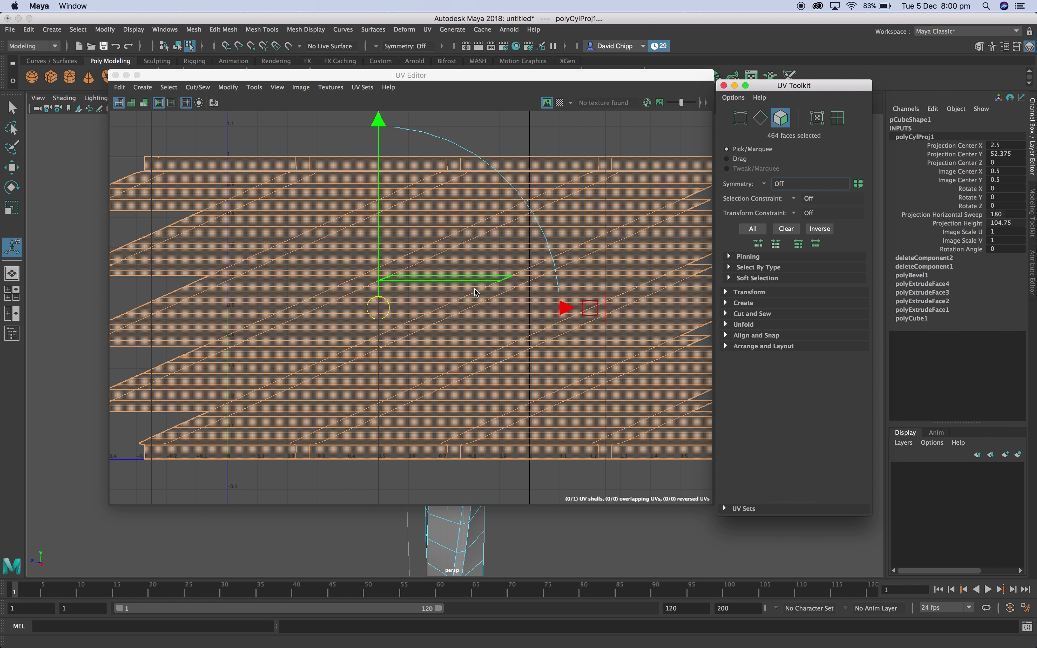
pyautogui.press('f')
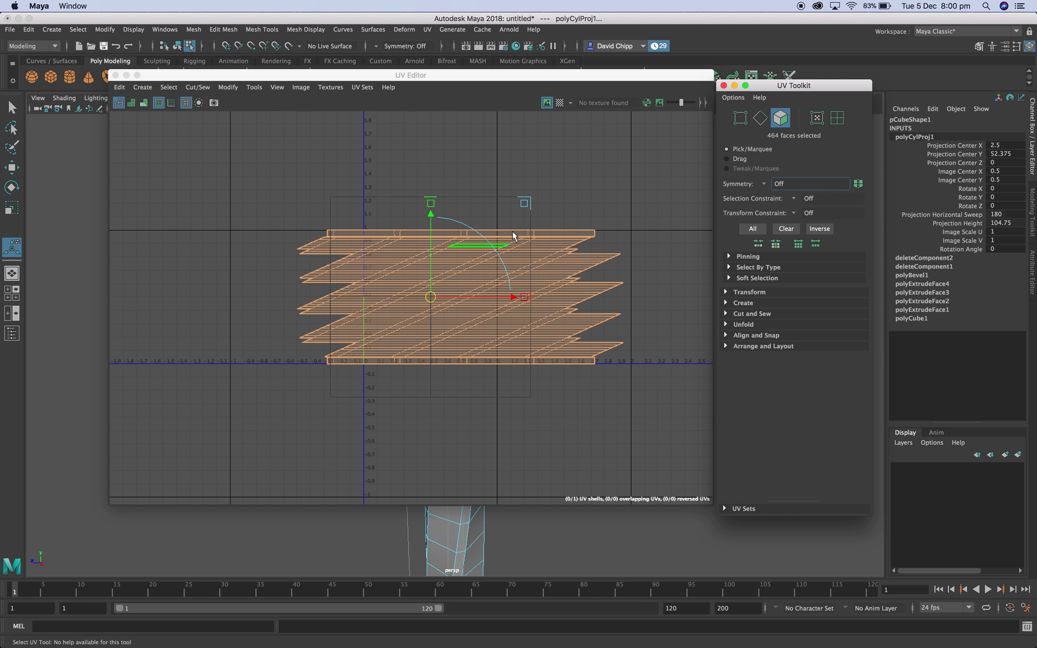
pyautogui.click(116, 75)
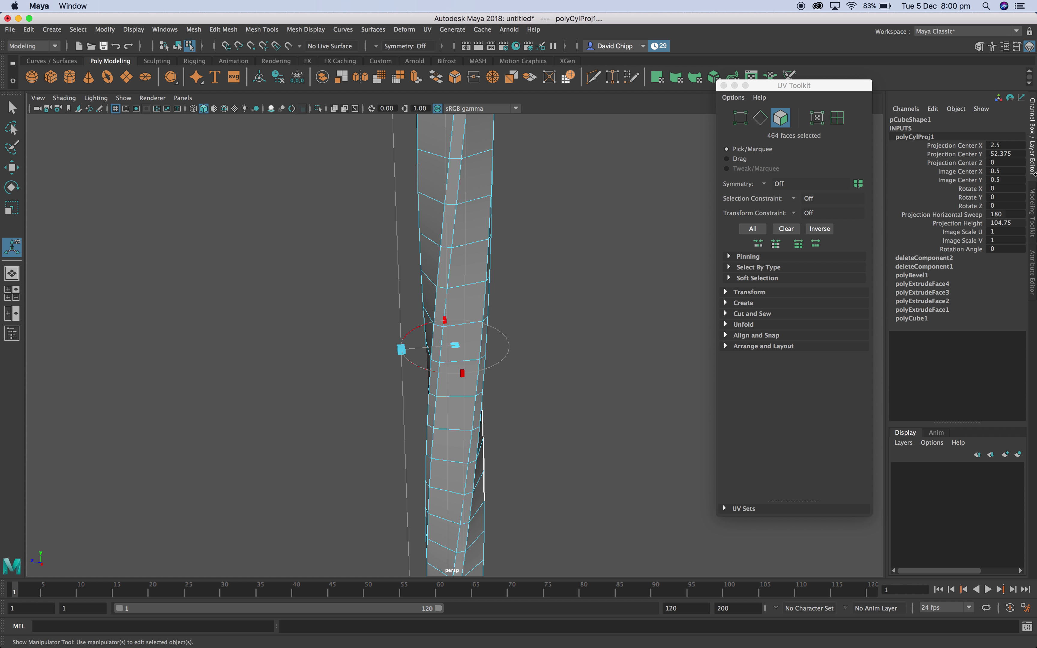
pyautogui.click(723, 85)
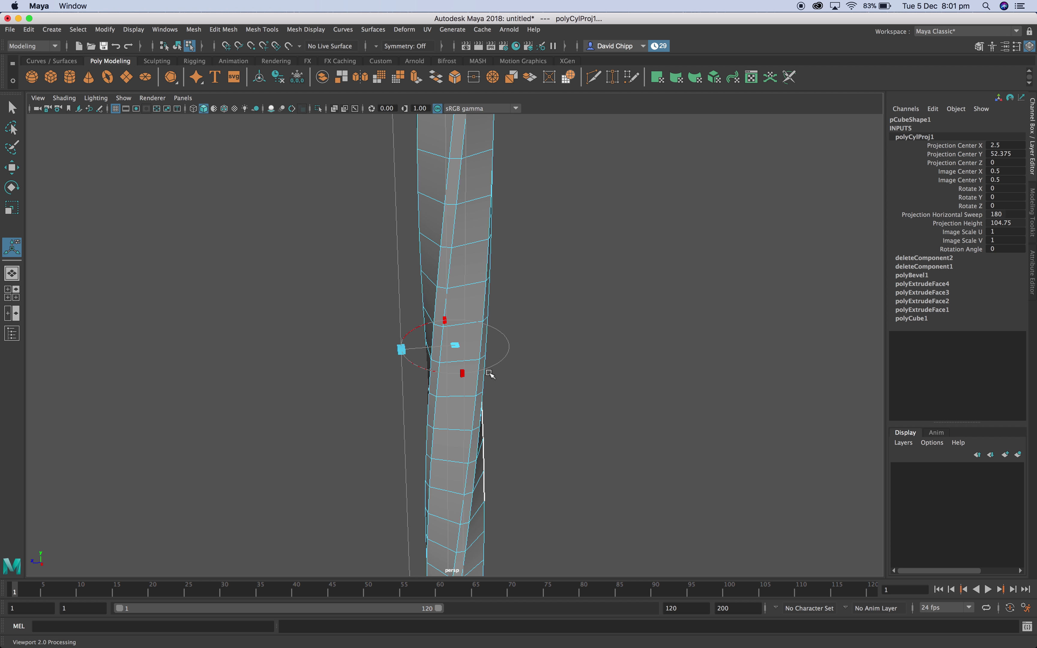
# Widen the cylindrical projection's horizontal sweep to 360 and narrow the UV layout to an image scale U of about 0.497.
pyautogui.moveTo(462, 372); pyautogui.dragTo(510, 359)
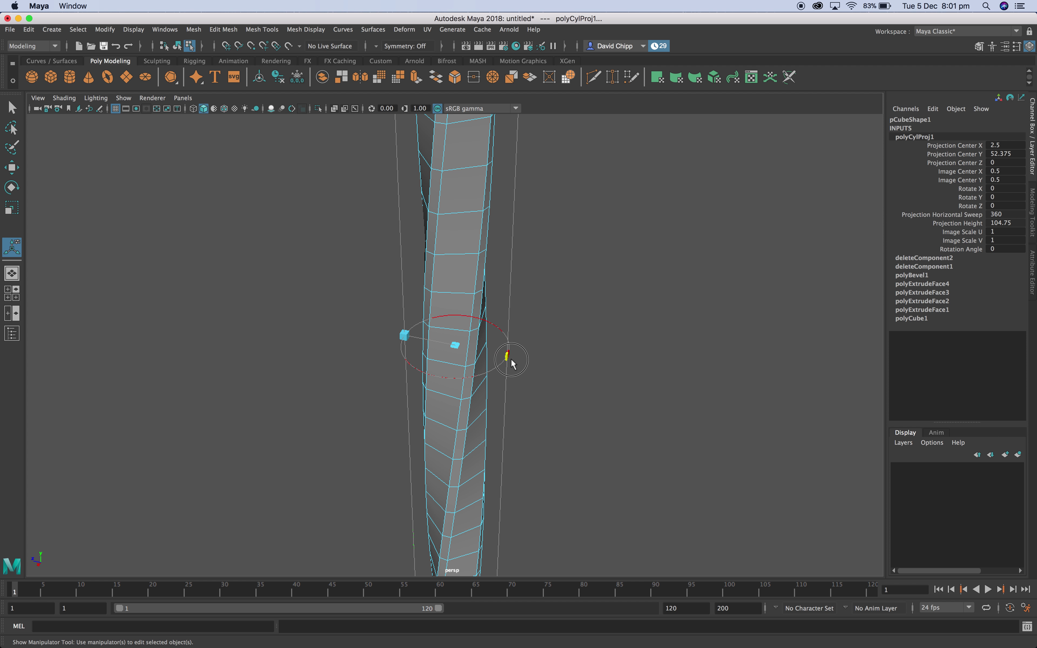
pyautogui.scroll(-2, 595, 368)
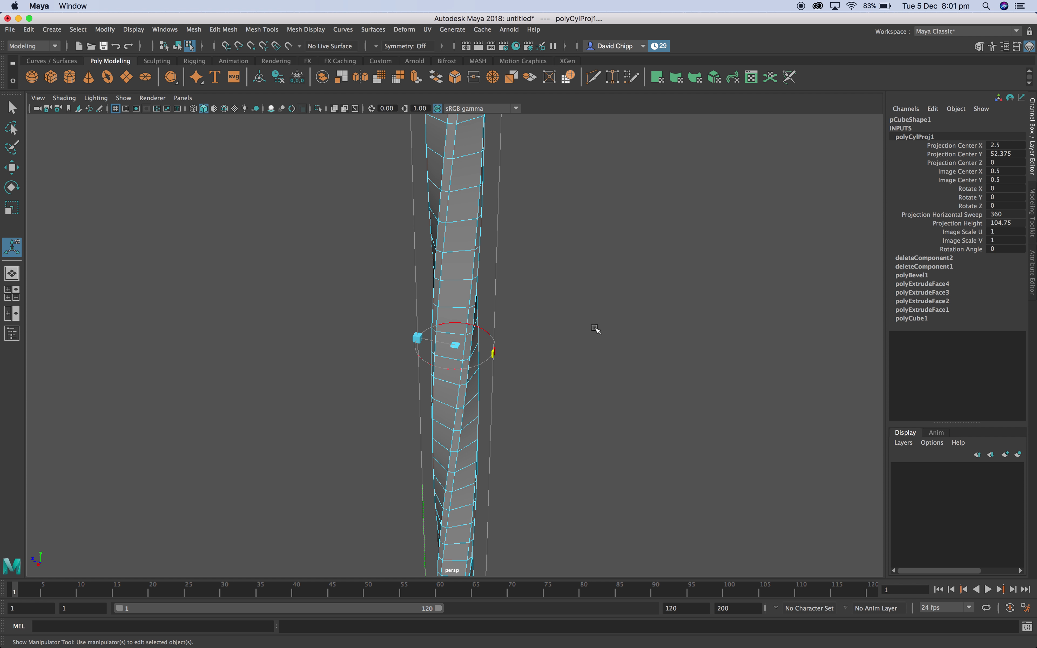
pyautogui.click(427, 29)
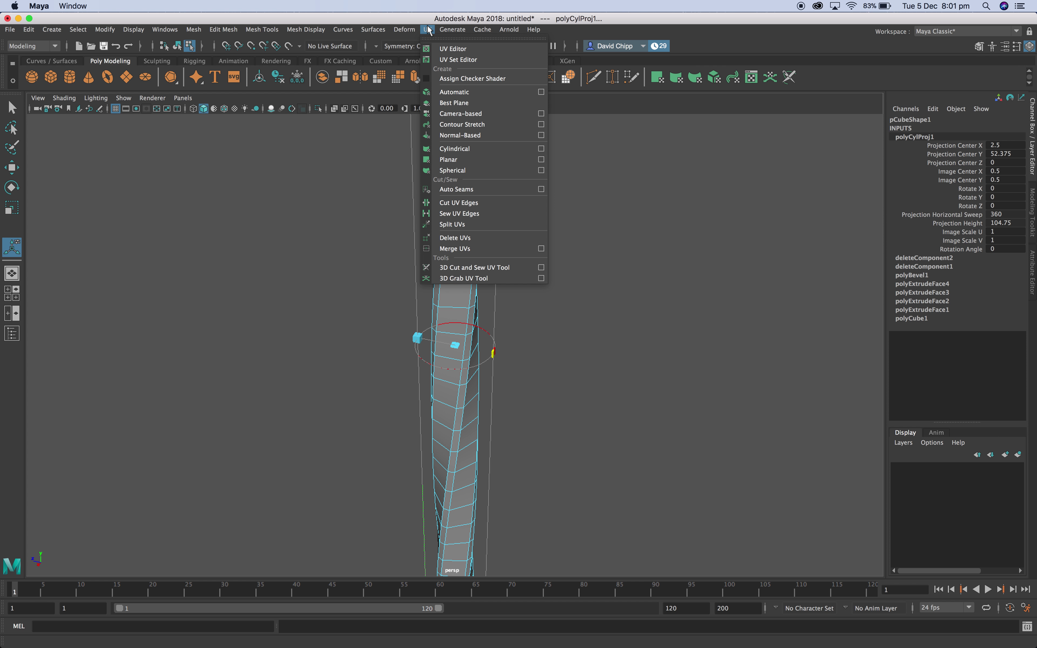
pyautogui.click(456, 50)
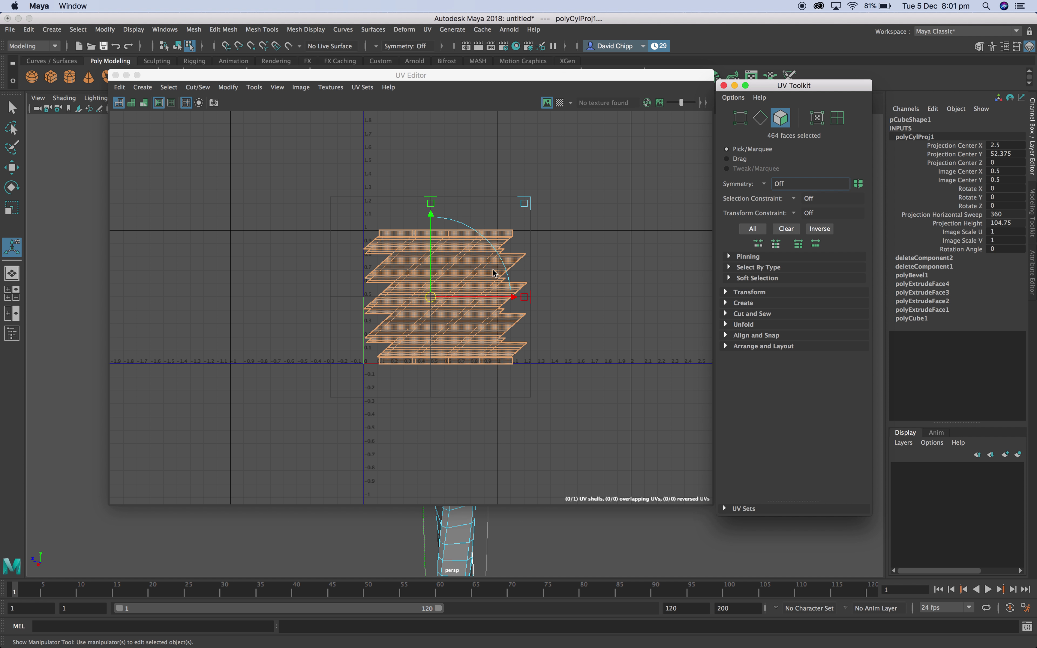
pyautogui.scroll(3, 561, 361)
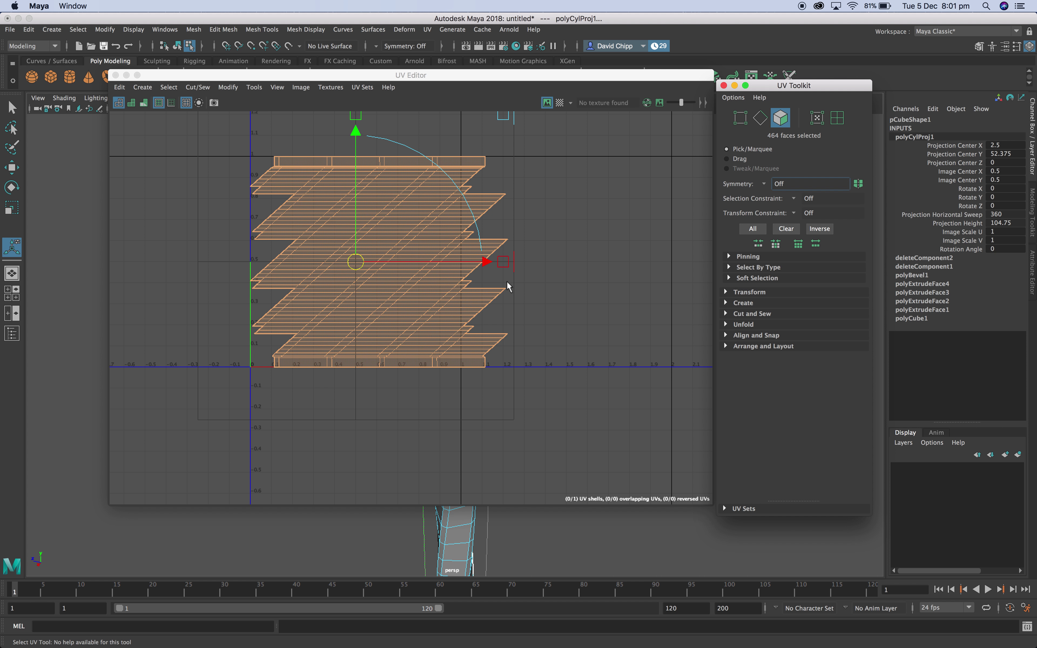
pyautogui.moveTo(509, 262); pyautogui.dragTo(428, 259)
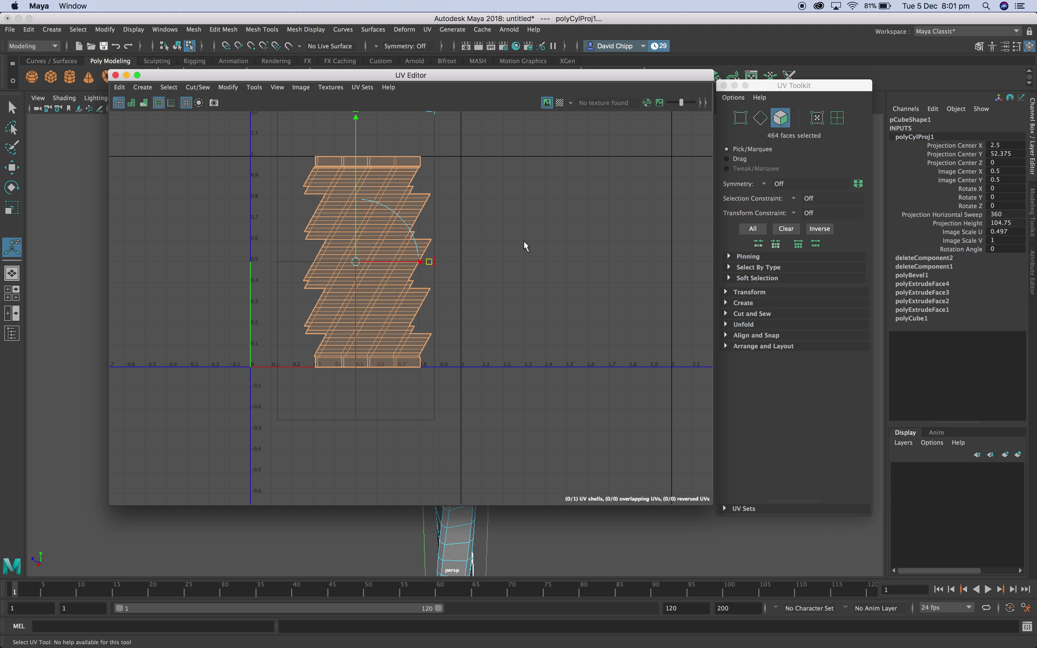
pyautogui.click(116, 75)
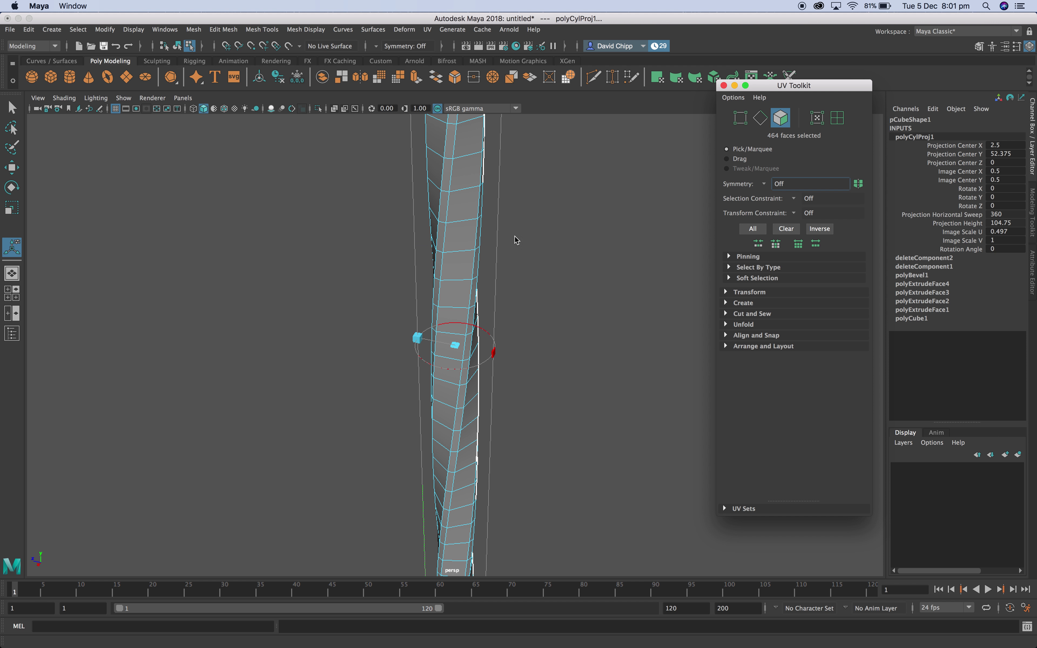
pyautogui.click(724, 86)
# Leave face selection and select the whole post in object mode.
pyautogui.click(567, 350)
pyautogui.press('a')
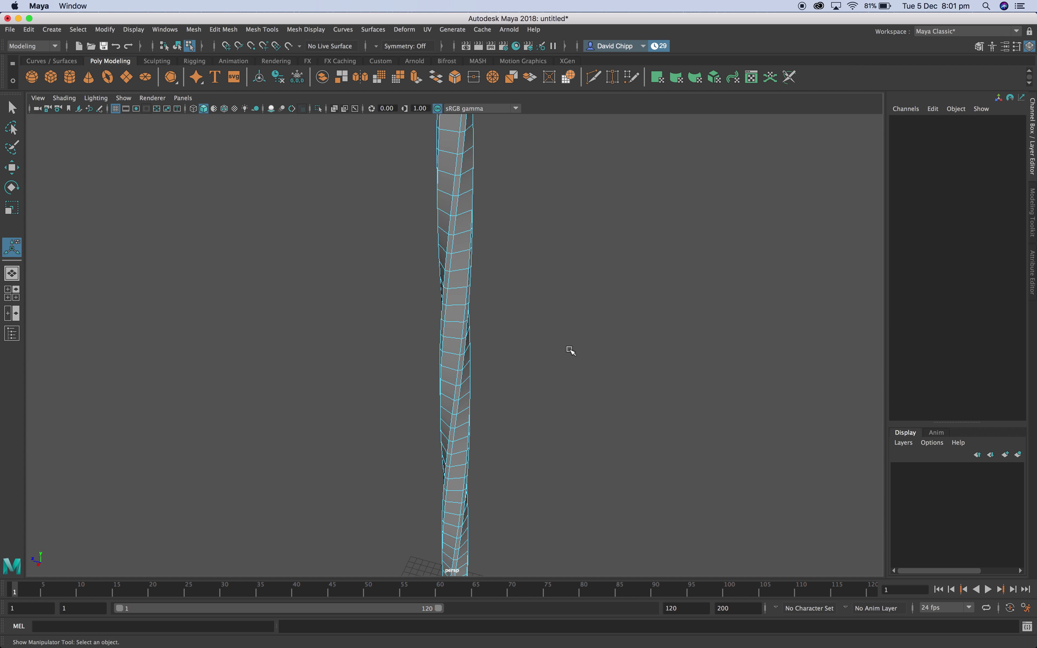
pyautogui.scroll(-3, 570, 351)
pyautogui.scroll(3, 570, 350)
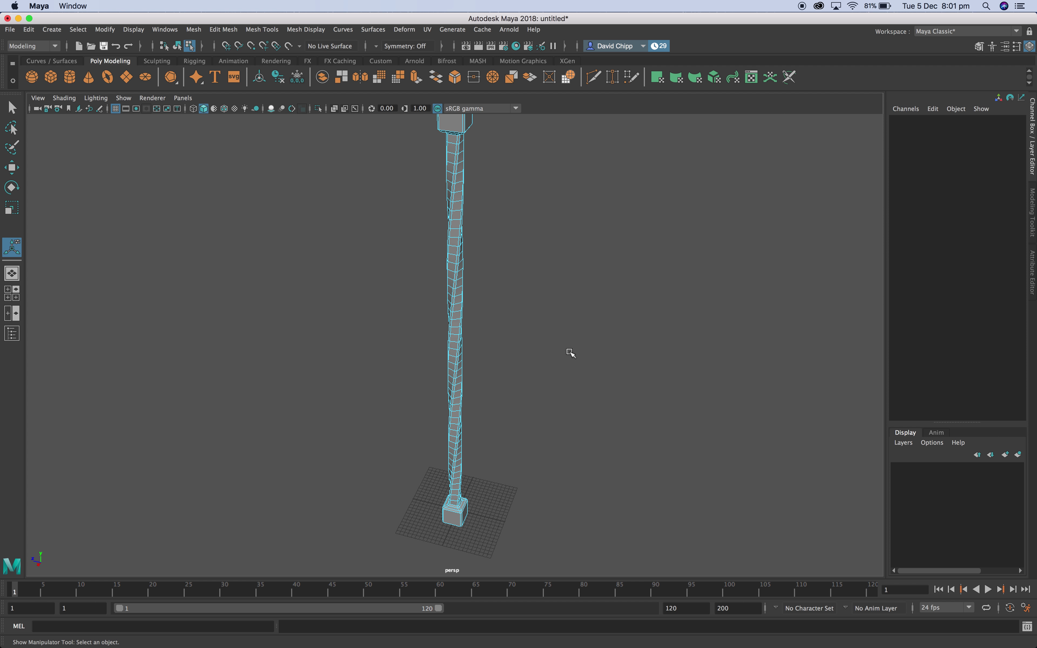
pyautogui.scroll(-1, 504, 211)
pyautogui.moveTo(458, 151); pyautogui.dragTo(510, 145, button='right')
pyautogui.click(542, 211)
pyautogui.click(451, 171)
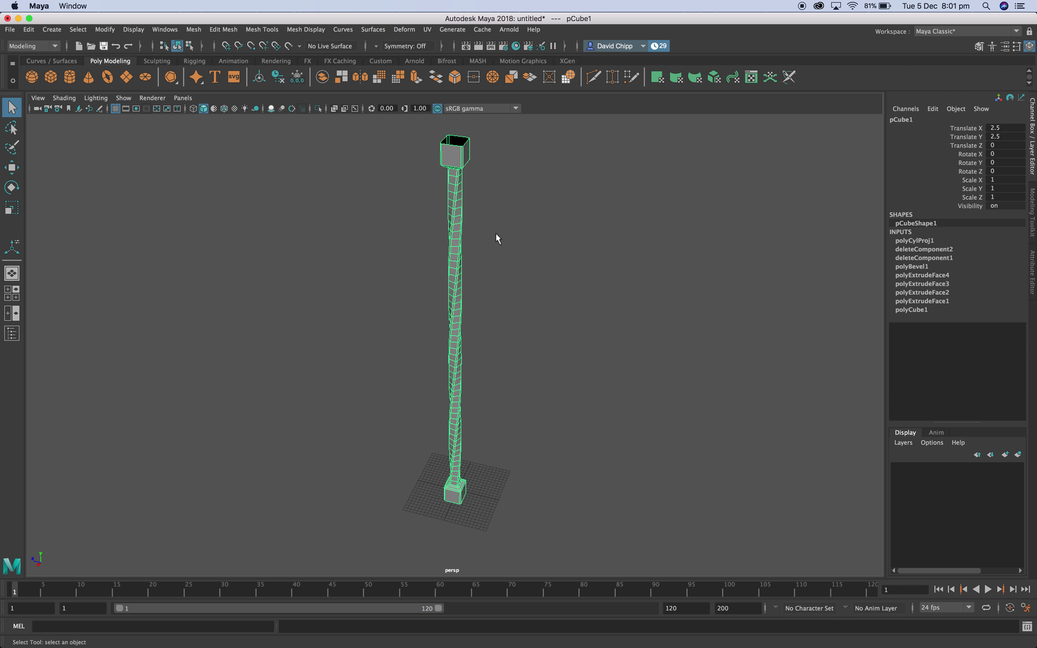
# Freeze the post's transformations while working in the full-size front view.
pyautogui.press('space')
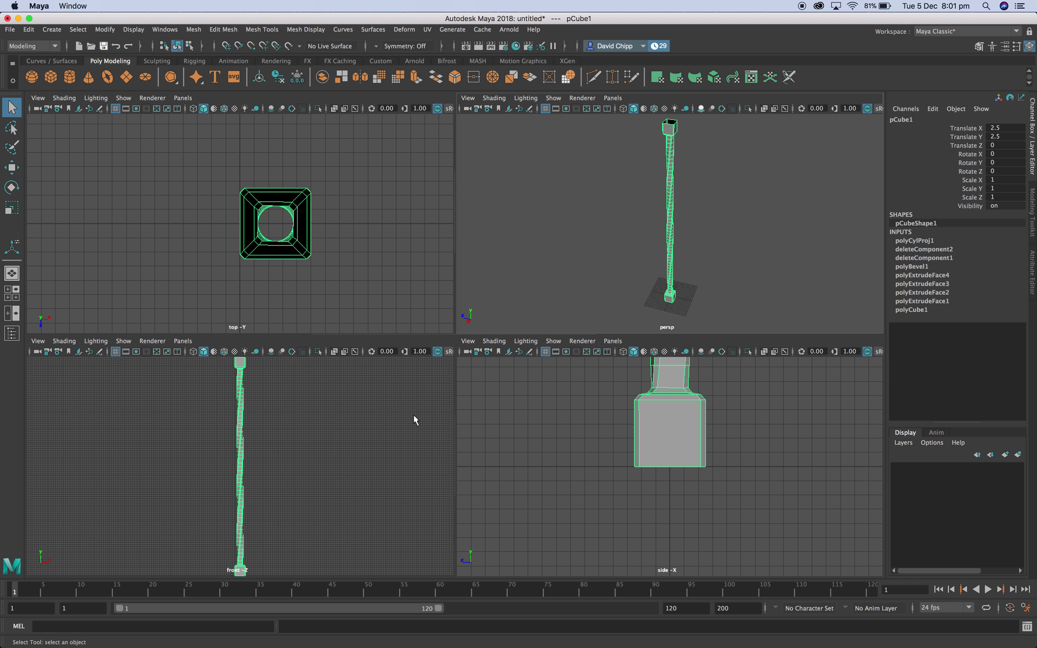
pyautogui.press('space')
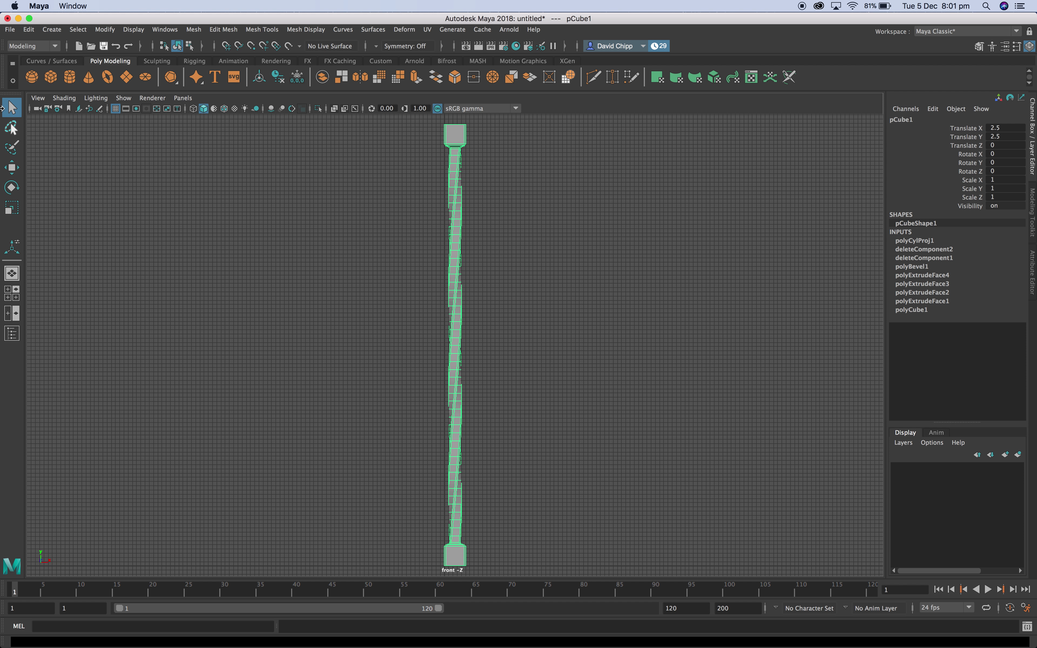
pyautogui.click(106, 31)
pyautogui.click(145, 78)
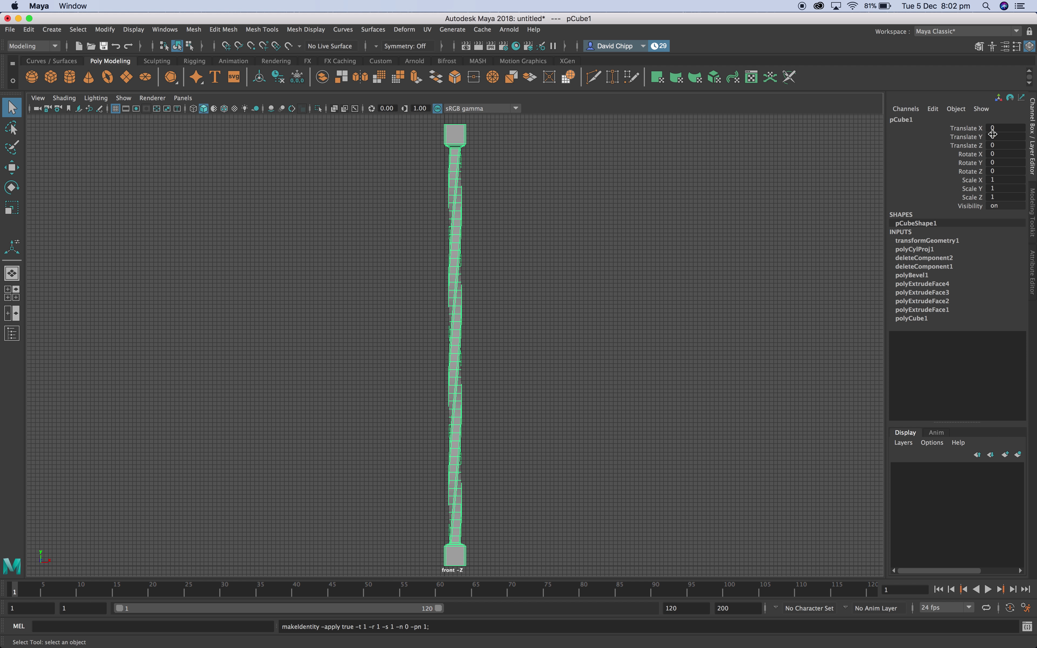
# Move the post to Translate Y 5 and Translate X 2.5, and leave it deselected.
pyautogui.doubleClick(1001, 137)
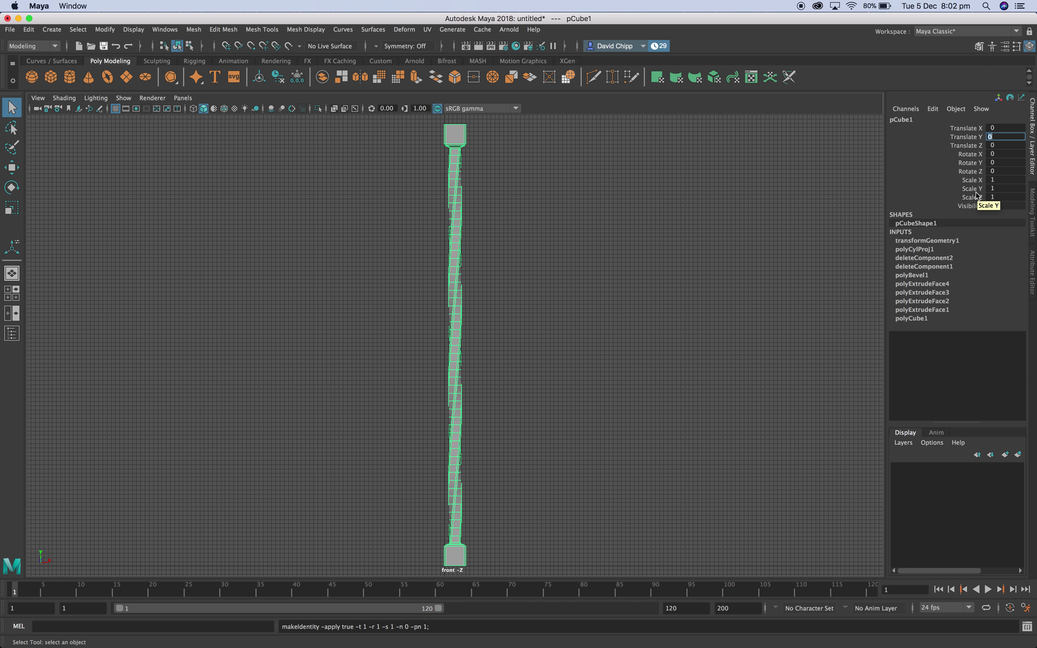
pyautogui.press('Return')
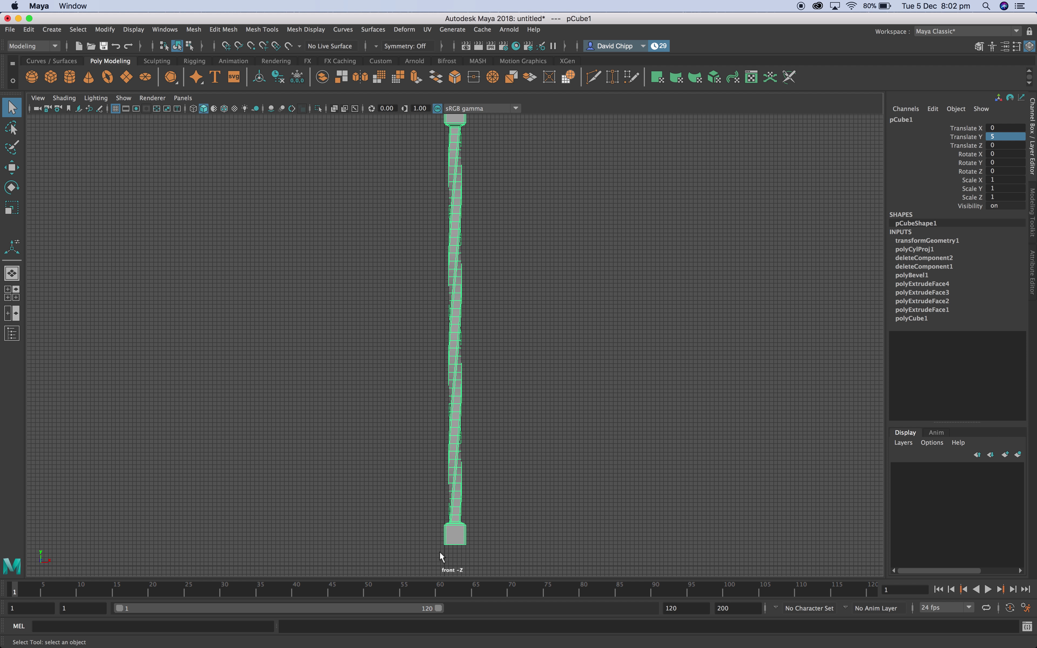
pyautogui.doubleClick(1000, 128)
pyautogui.press('Return')
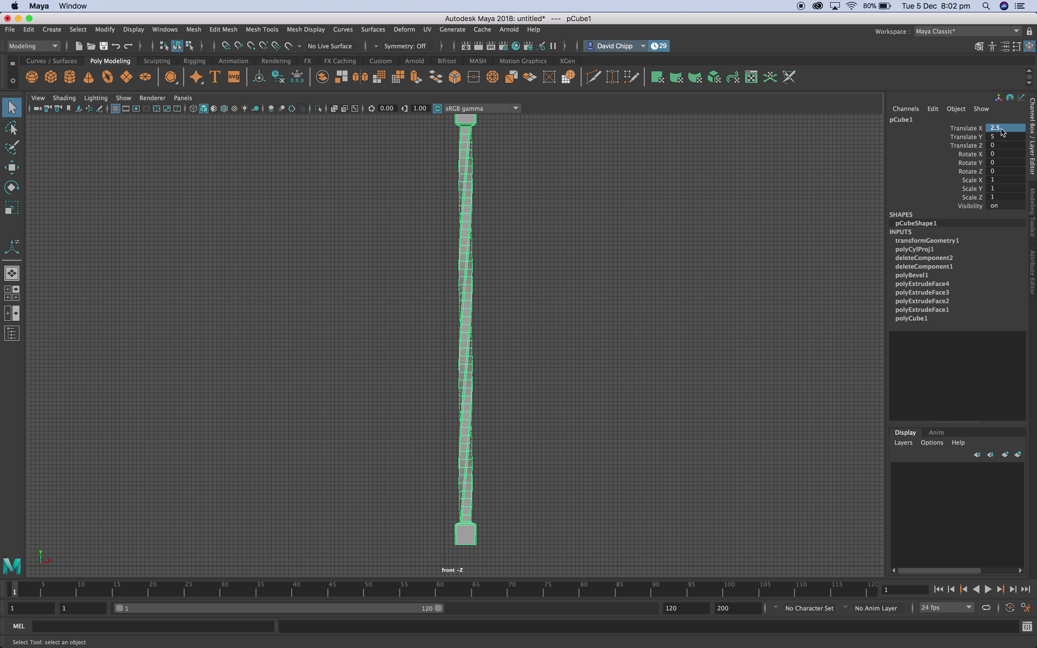
pyautogui.scroll(-1, 569, 405)
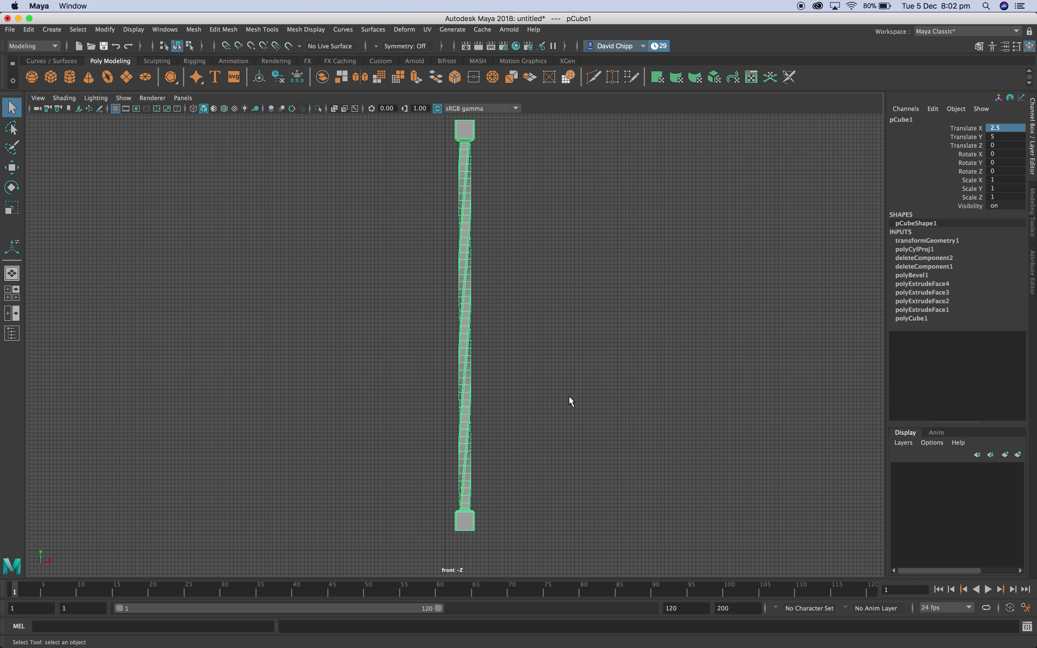
pyautogui.click(559, 564)
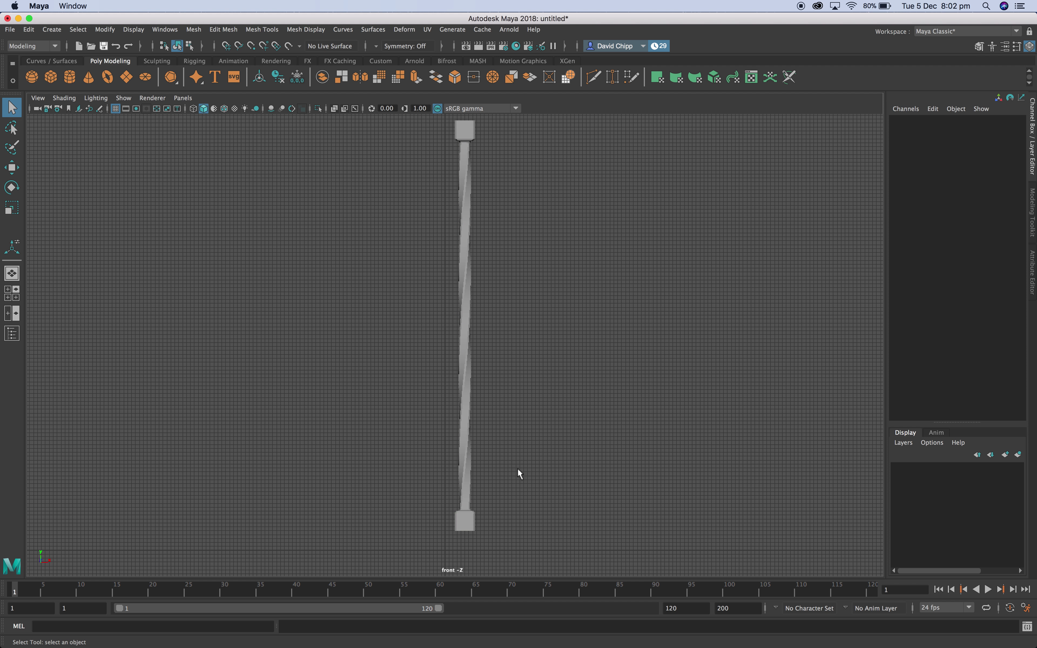
pyautogui.click(462, 318)
pyautogui.click(509, 497)
# Open the creation options for a polygon cube and reset them to their defaults.
pyautogui.click(55, 30)
pyautogui.moveTo(112, 67)
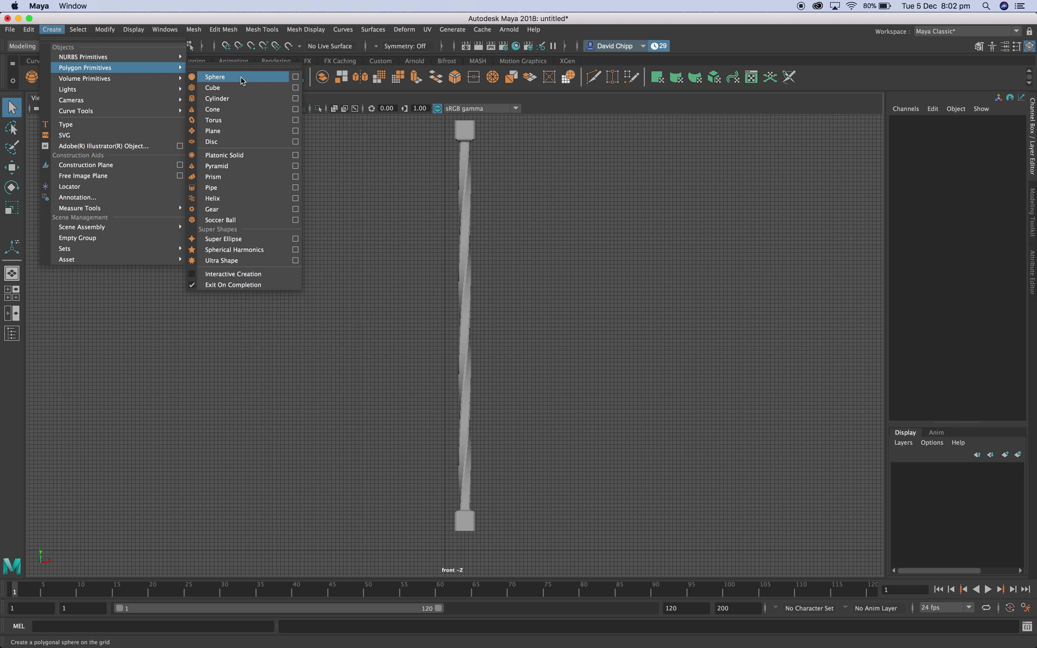
pyautogui.click(295, 87)
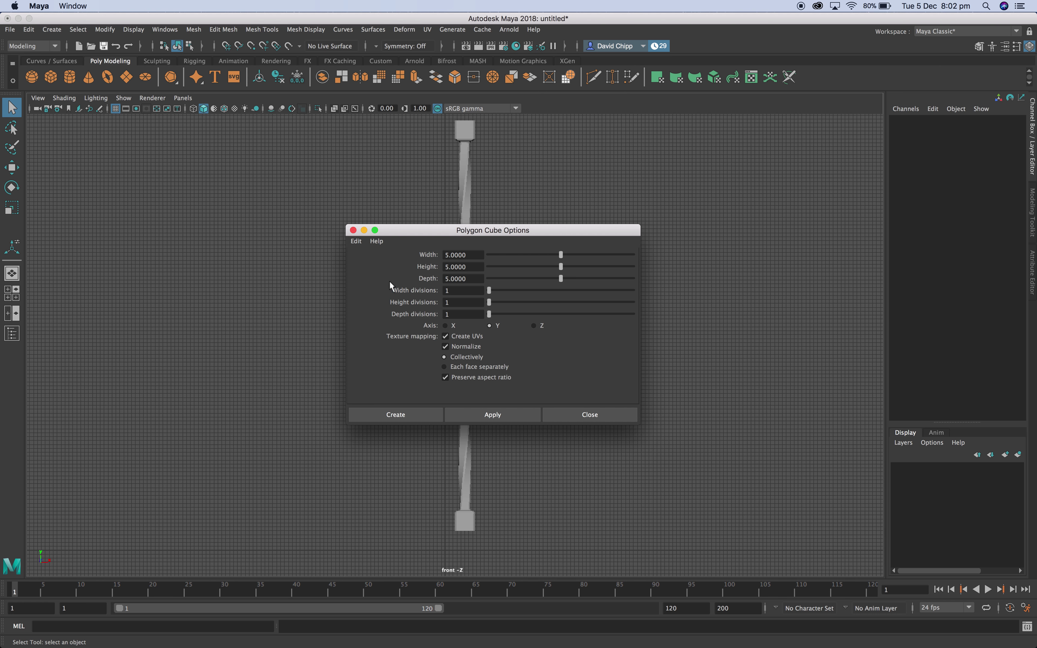
pyautogui.click(357, 241)
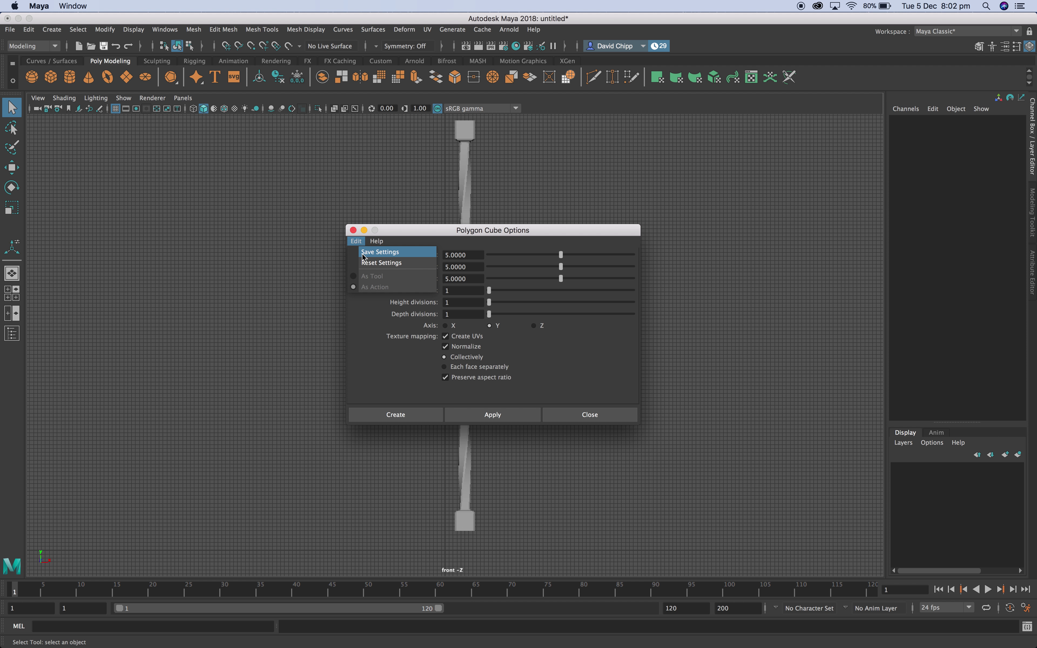
pyautogui.click(429, 266)
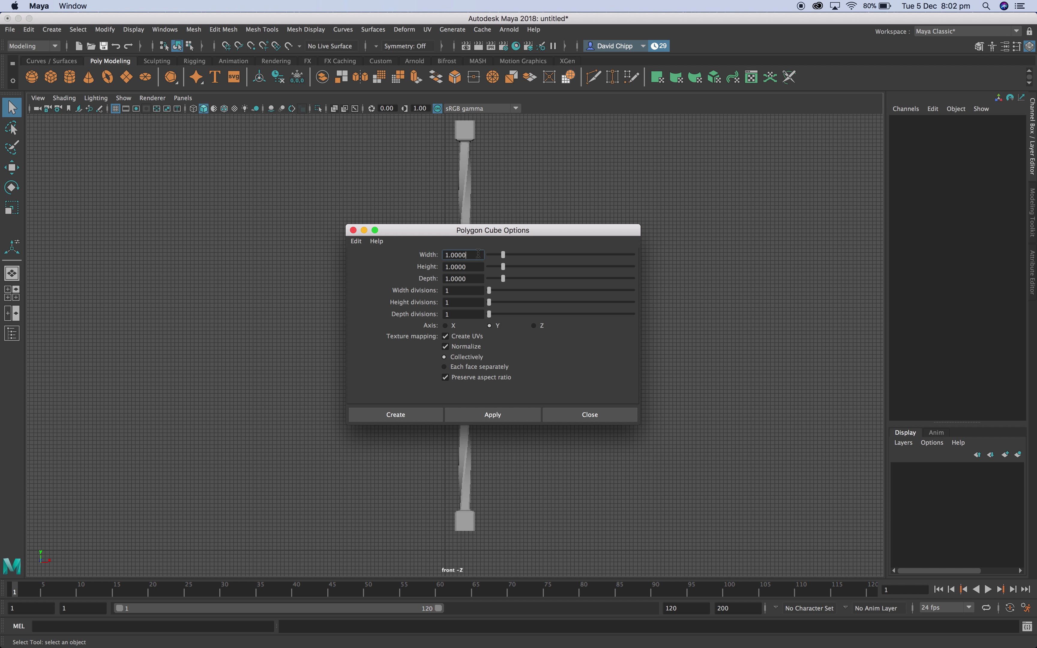
# Create a polygon cube with width 200, height 5 and depth 6 as the base rail.
pyautogui.click(479, 255)
pyautogui.write('200')
pyautogui.press('Return')
pyautogui.click(468, 267)
pyautogui.press('Return')
pyautogui.click(476, 281)
pyautogui.moveTo(479, 282); pyautogui.dragTo(445, 283)
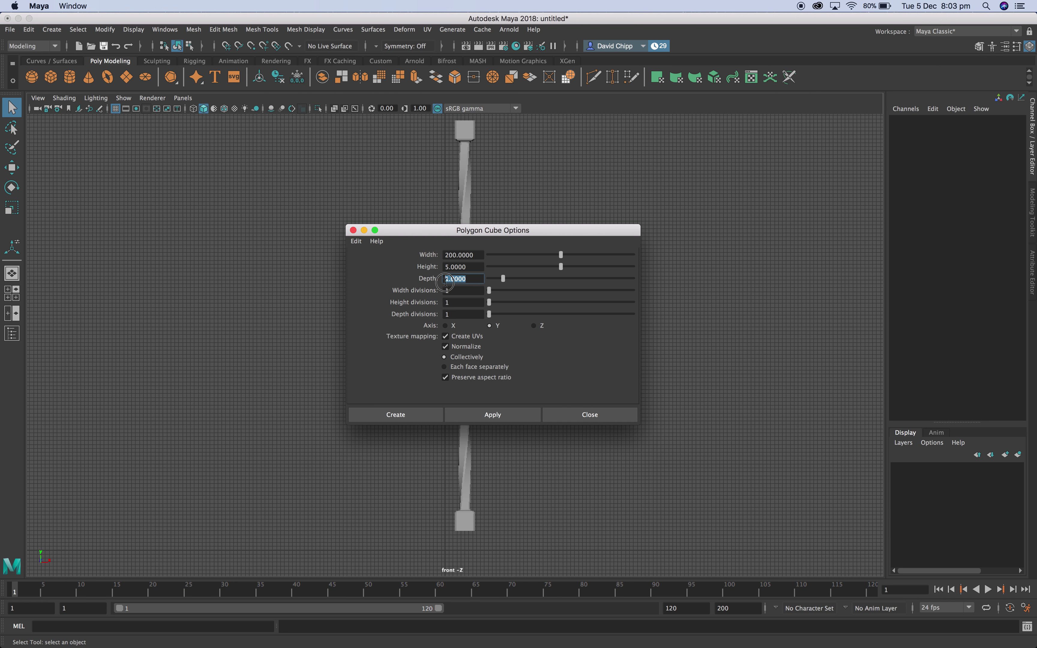
pyautogui.write('6')
pyautogui.press('Return')
pyautogui.click(411, 419)
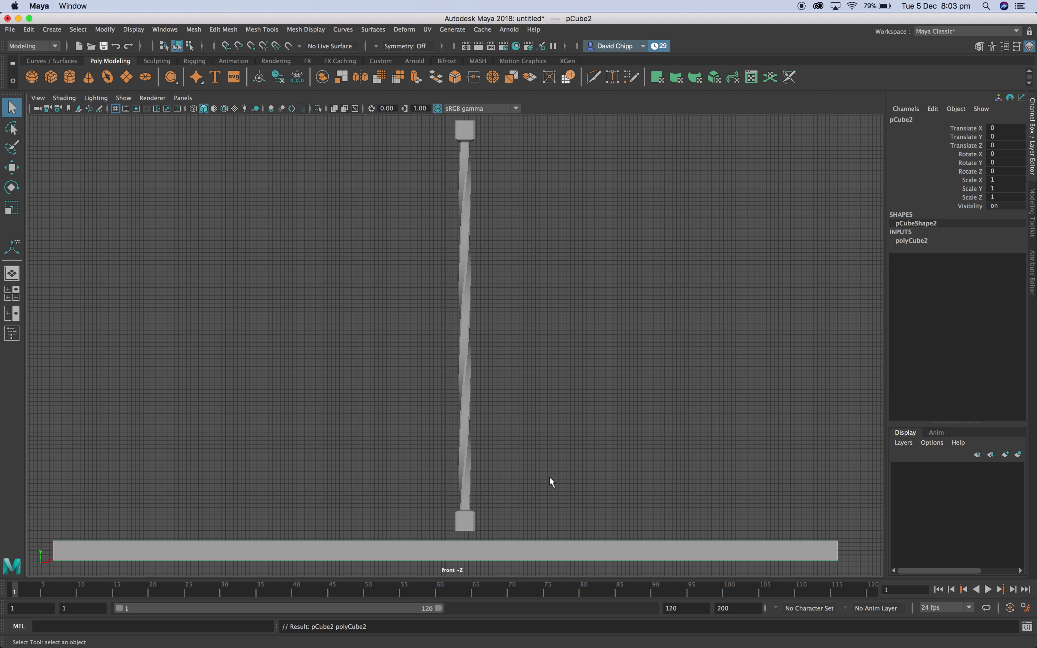
# Position the base rail under the post at Translate Y 2.5 and Translate X 100.
pyautogui.scroll(-2, 550, 478)
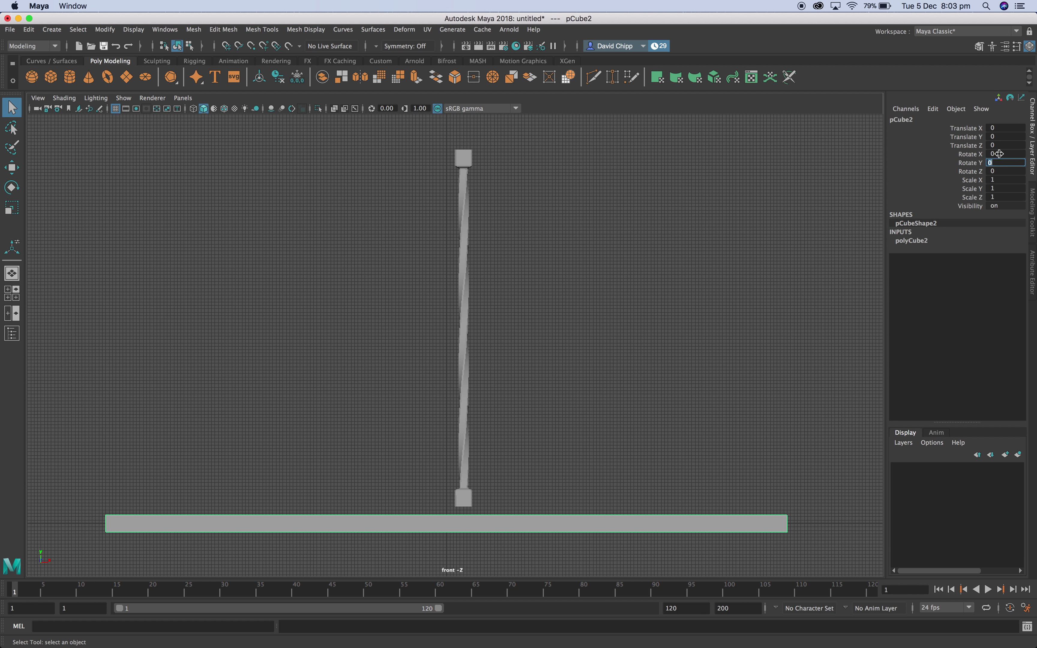
pyautogui.click(1001, 136)
pyautogui.press('Return')
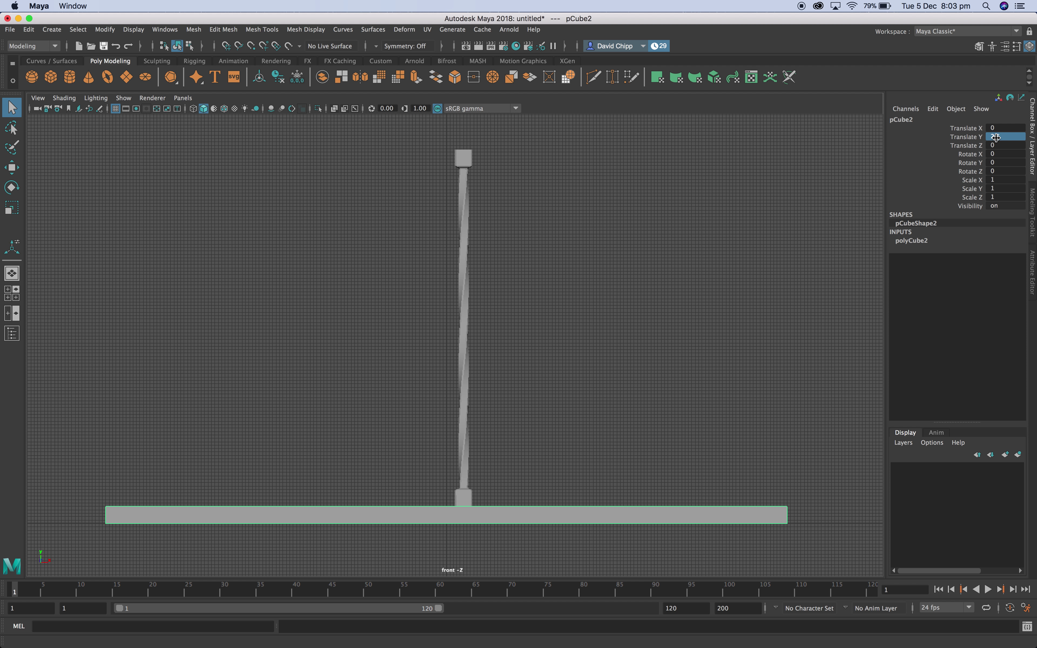
pyautogui.click(995, 128)
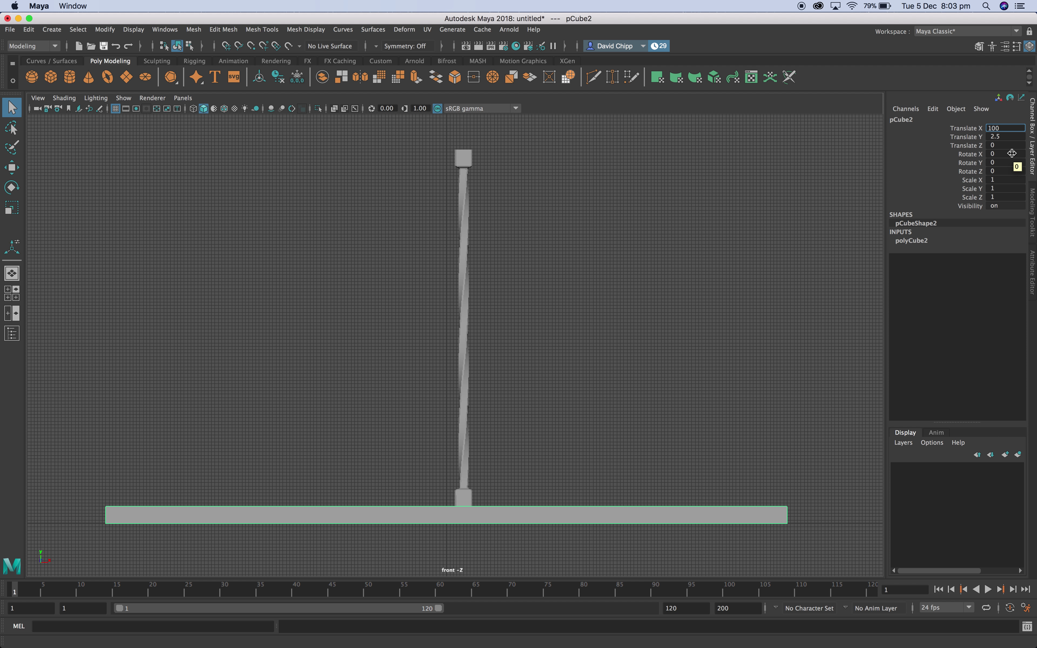
pyautogui.press('Return')
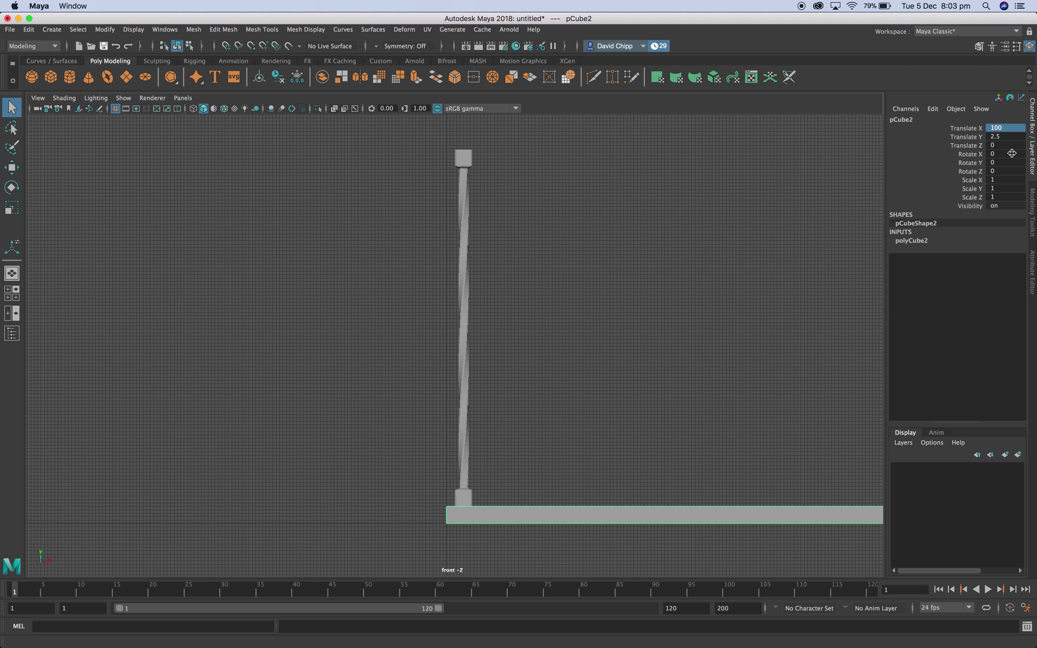
pyautogui.scroll(-5, 539, 416)
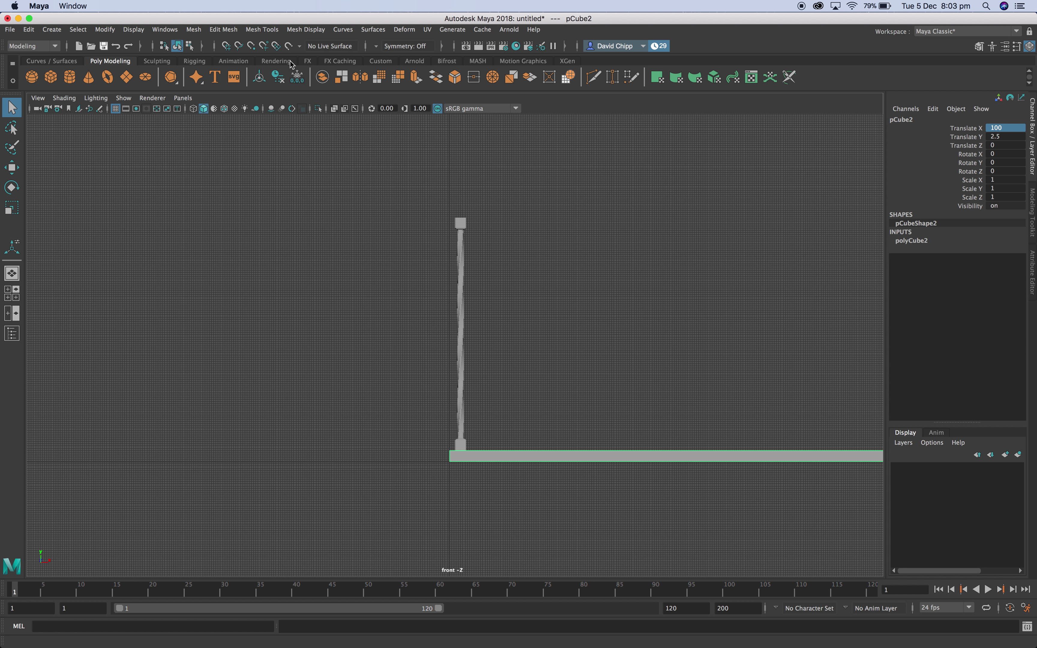
# Bevel the base rail's edges with an absolute offset in world space and a width of 0.5.
pyautogui.click(262, 29)
pyautogui.moveTo(306, 30)
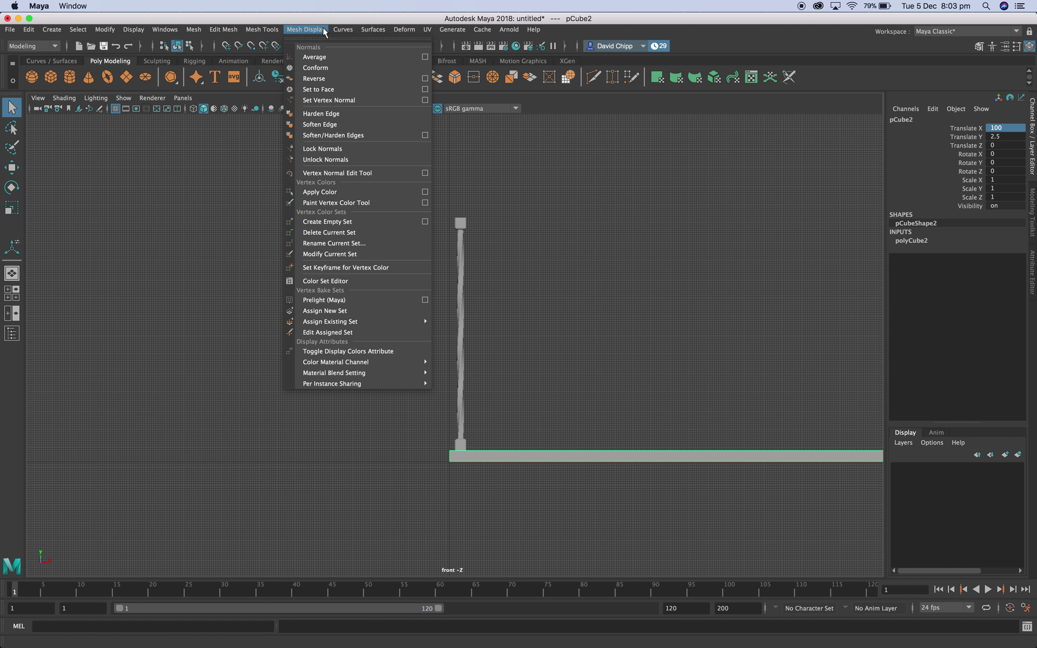
pyautogui.click(443, 283)
pyautogui.click(504, 416)
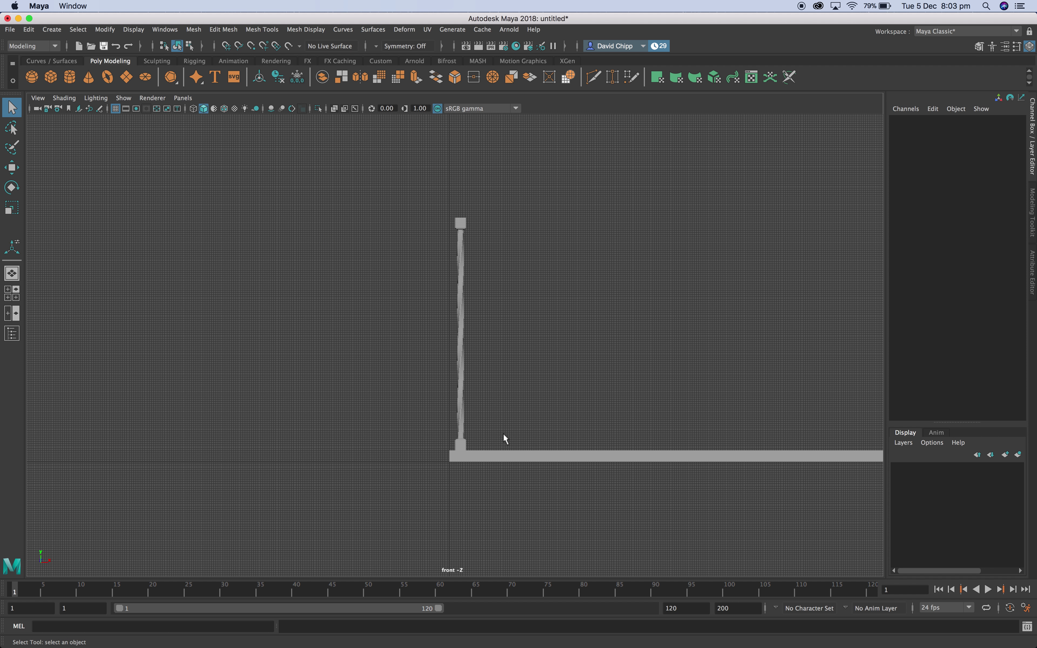
pyautogui.click(493, 456)
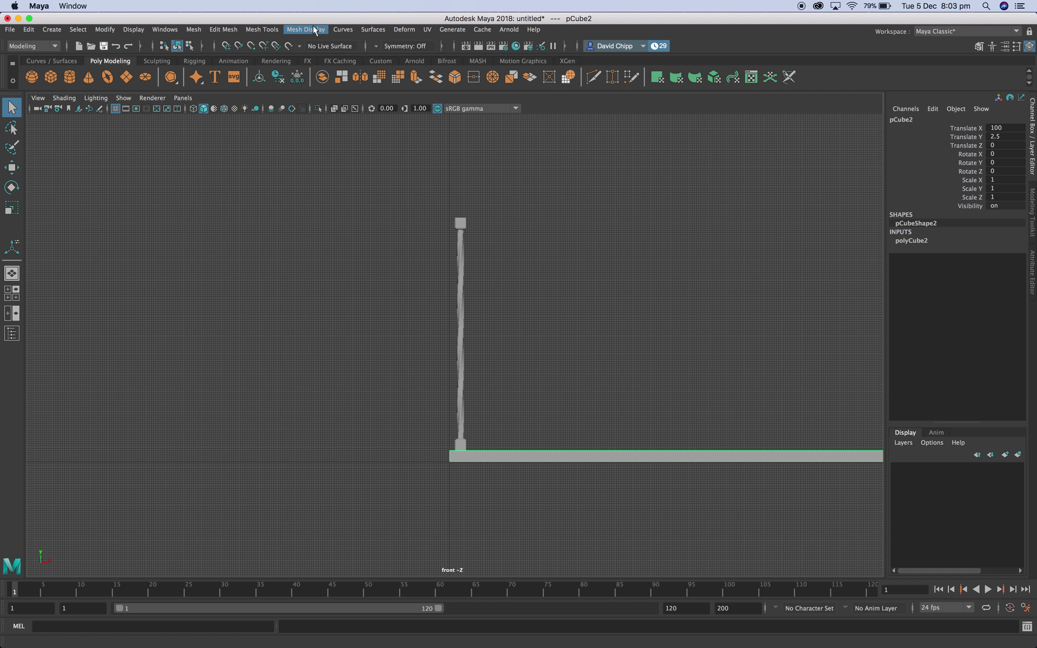
pyautogui.click(229, 30)
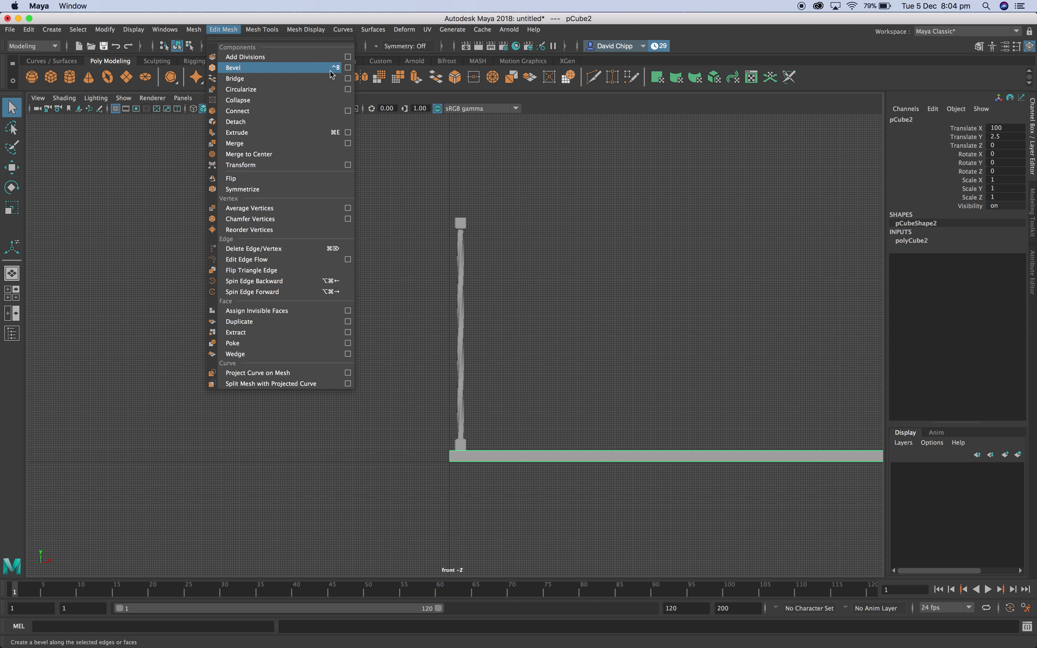
pyautogui.click(347, 68)
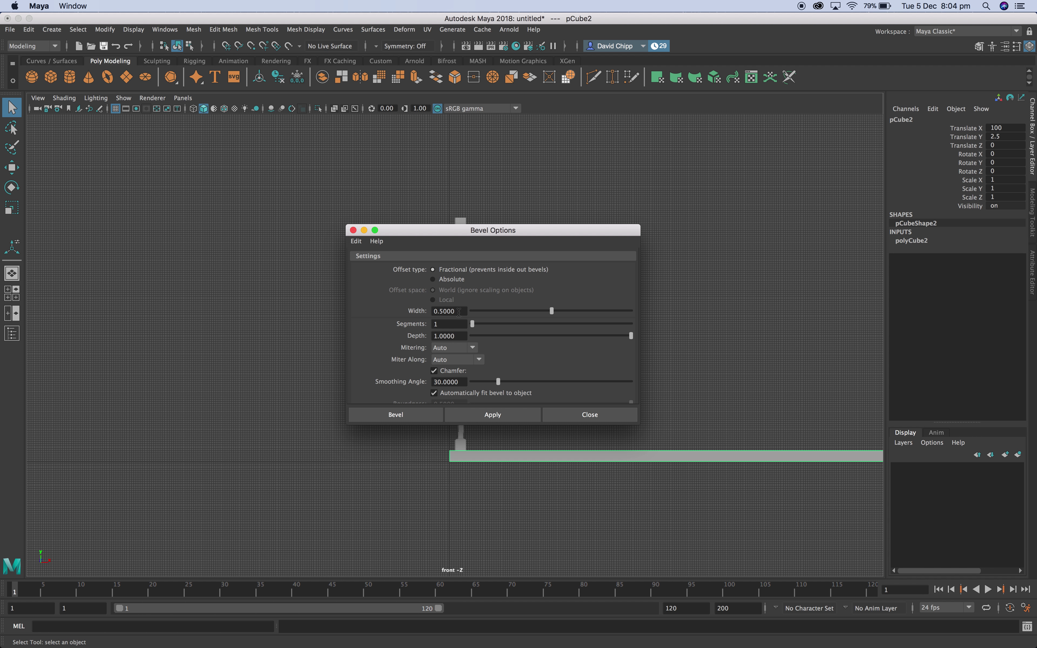
pyautogui.moveTo(459, 311); pyautogui.dragTo(419, 311)
pyautogui.click(434, 280)
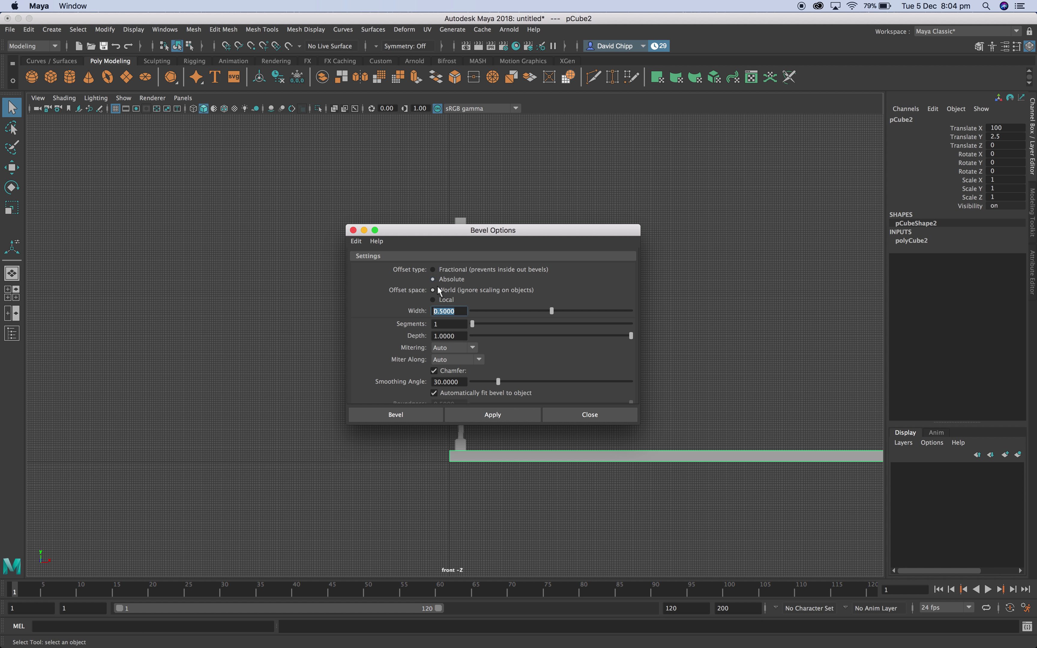
pyautogui.click(415, 419)
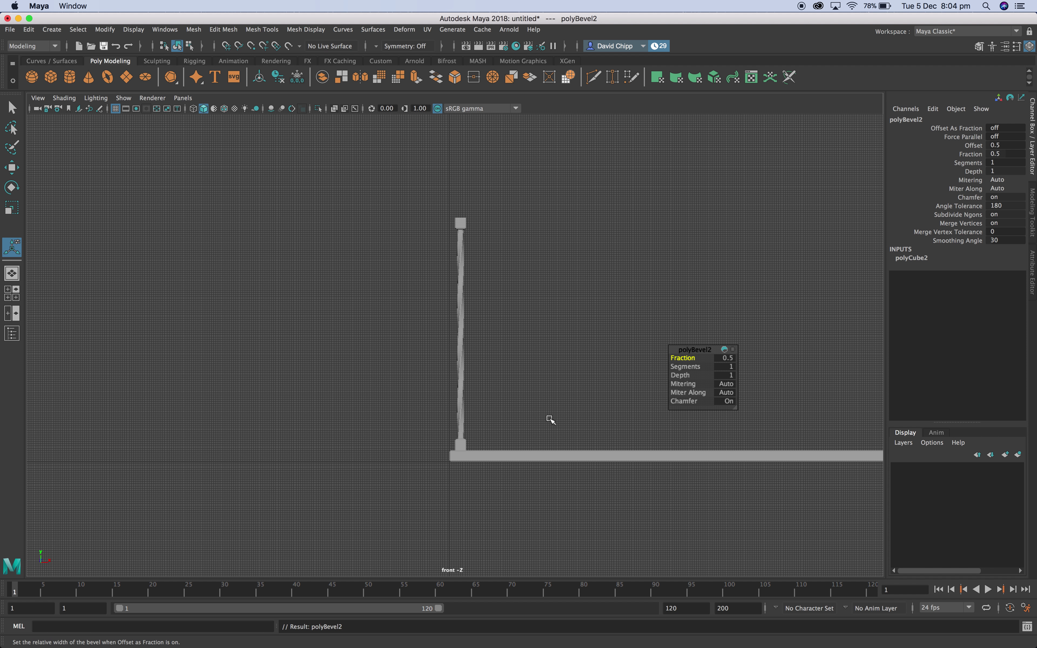
# Examine the bevelled base rail, its ends and how it meets the post.
pyautogui.click(542, 455)
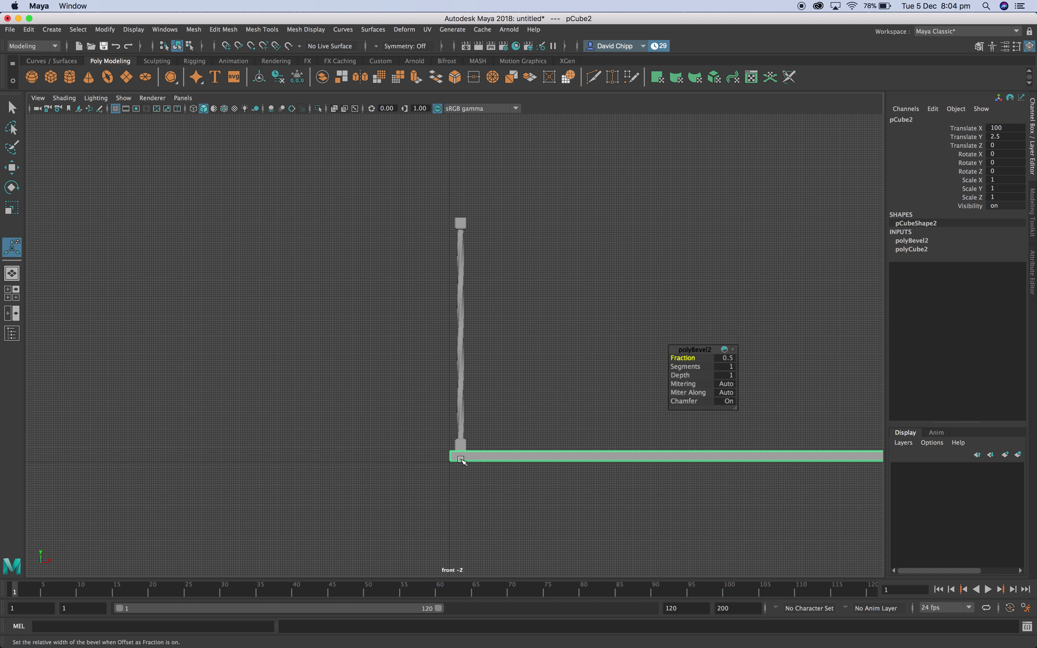
pyautogui.press('z')
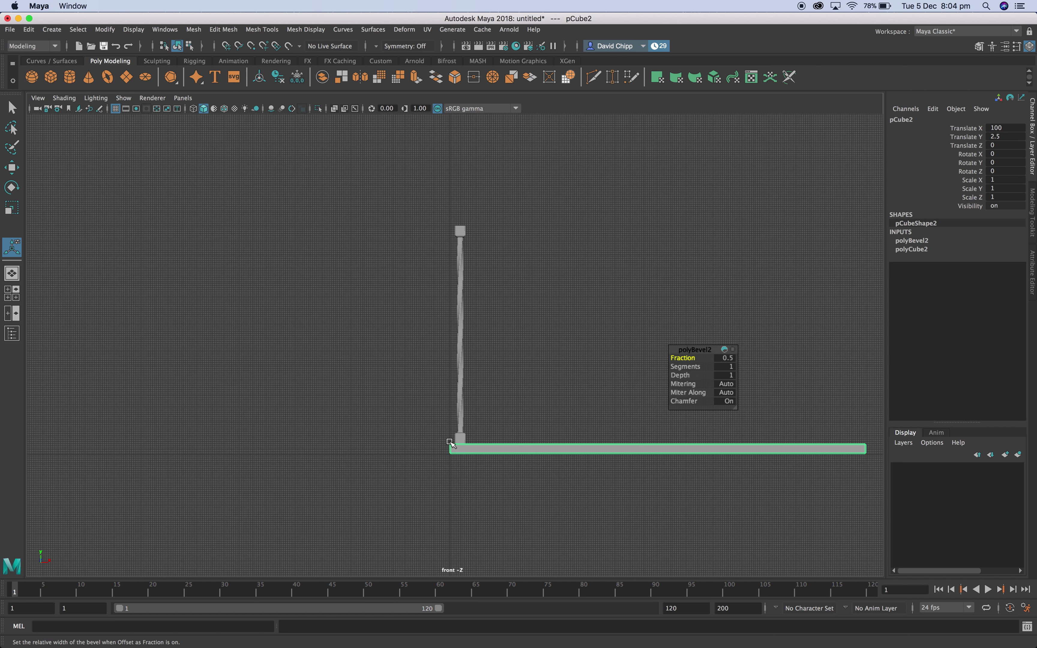
pyautogui.hotkey('shift', 'z')
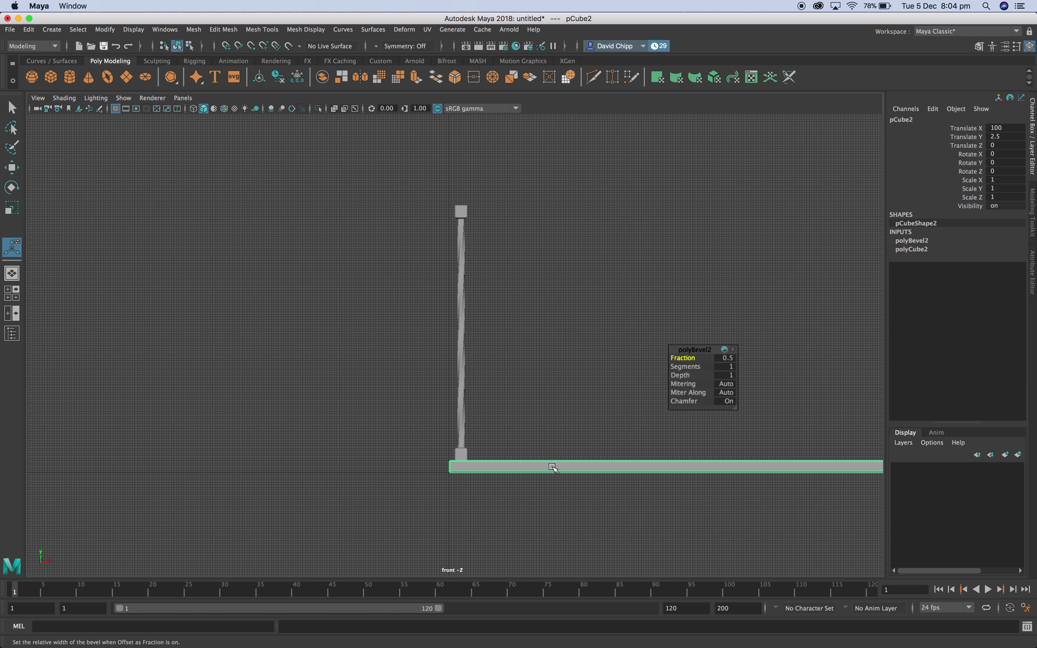
pyautogui.scroll(3, 548, 492)
pyautogui.click(557, 489)
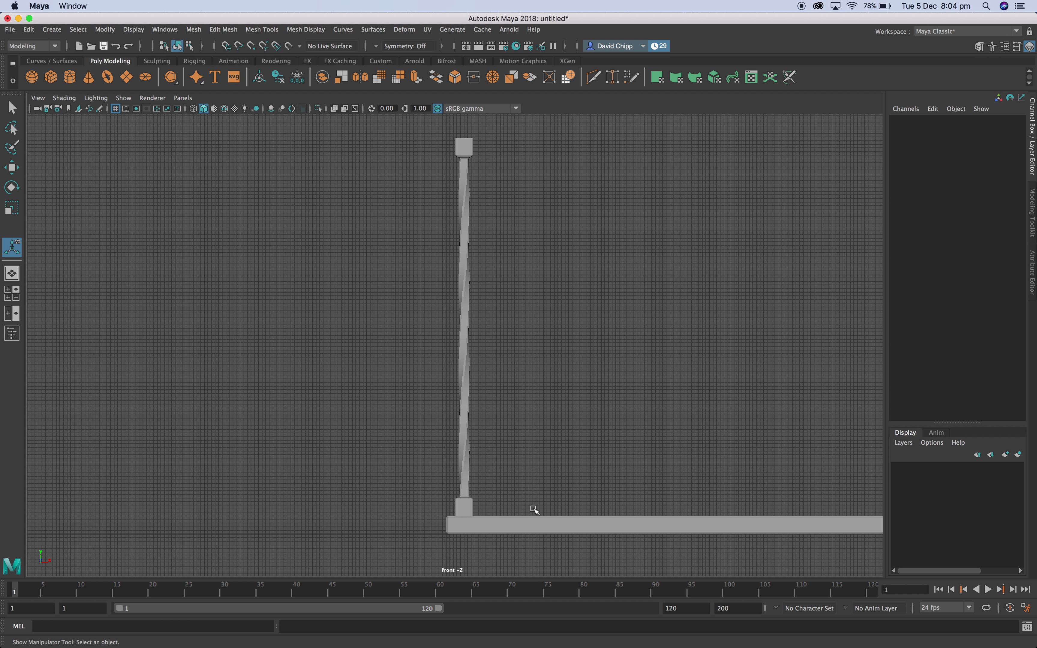
pyautogui.click(507, 526)
pyautogui.scroll(-4, 713, 504)
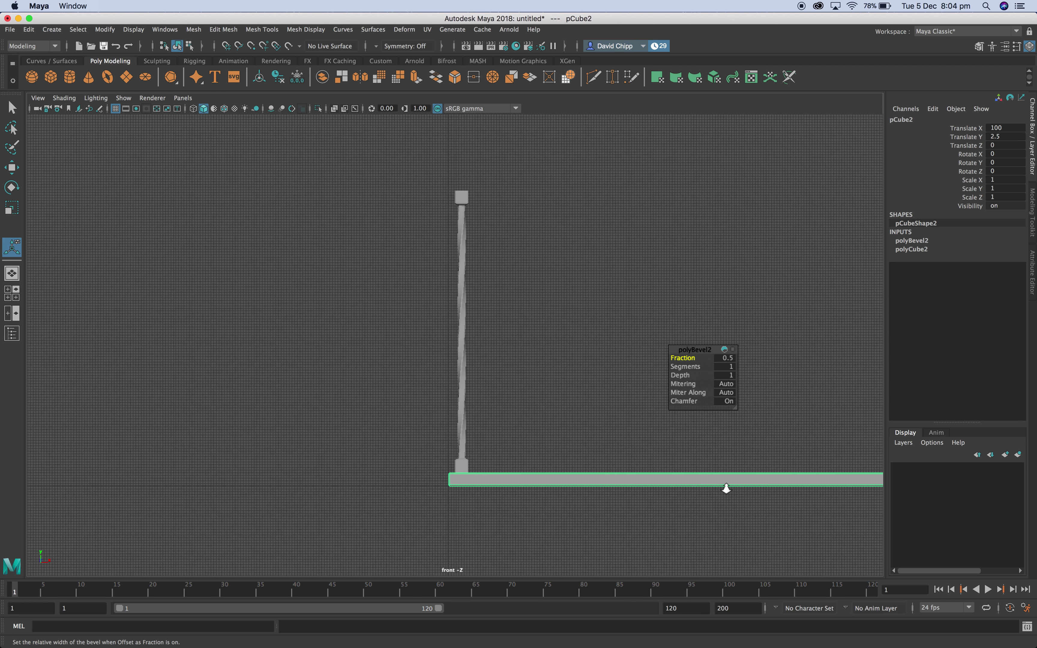
pyautogui.scroll(2, 745, 475)
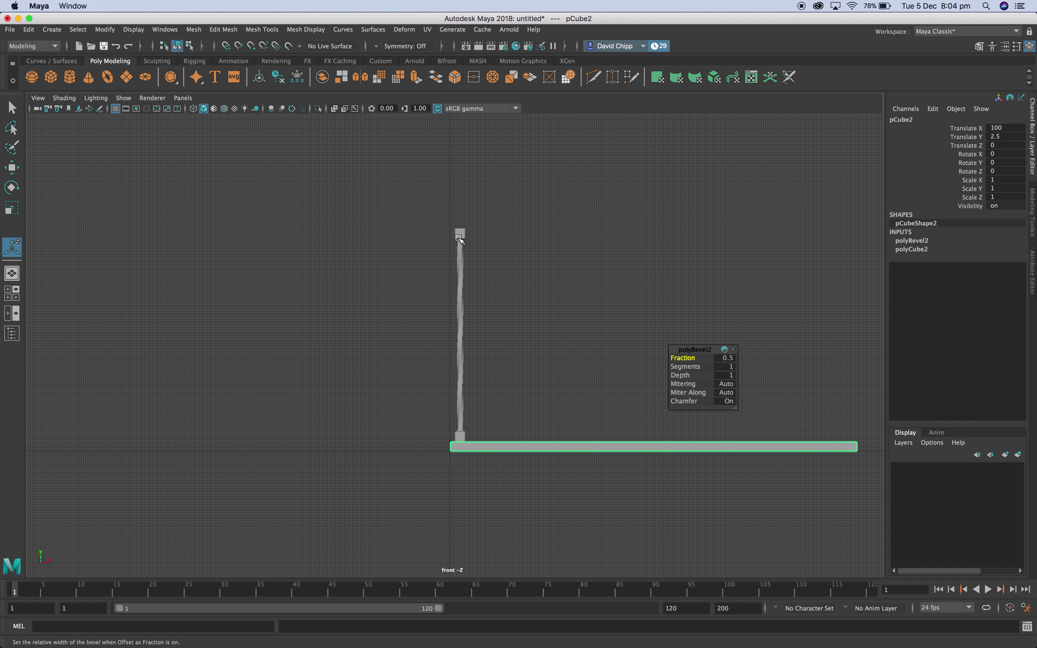
pyautogui.click(460, 238)
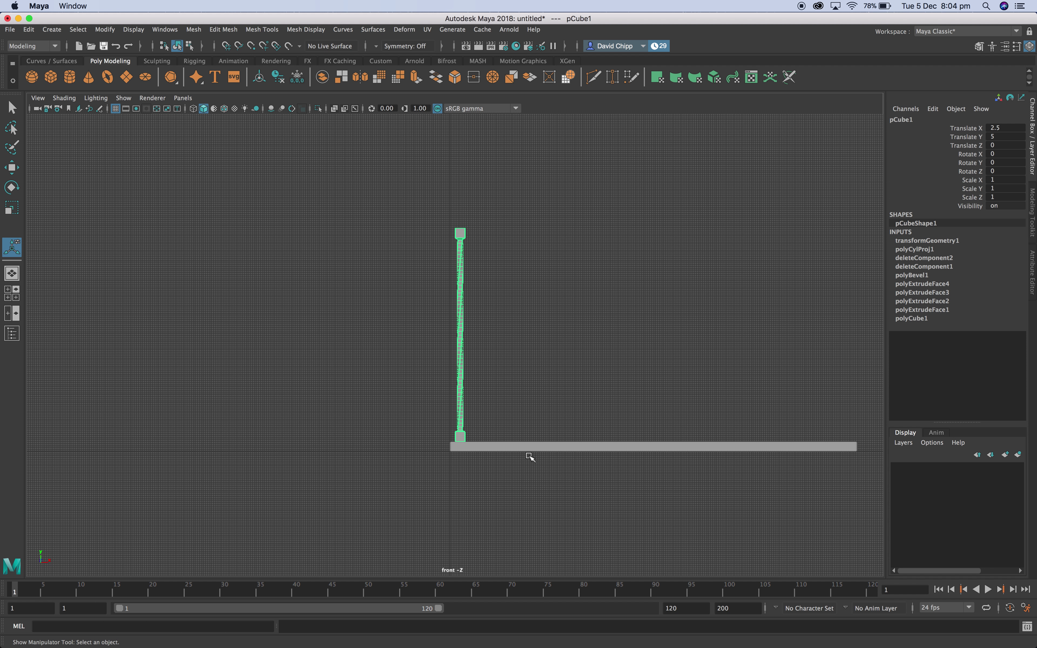
# Duplicate the bevelled base rail in place and leave everything deselected.
pyautogui.click(532, 446)
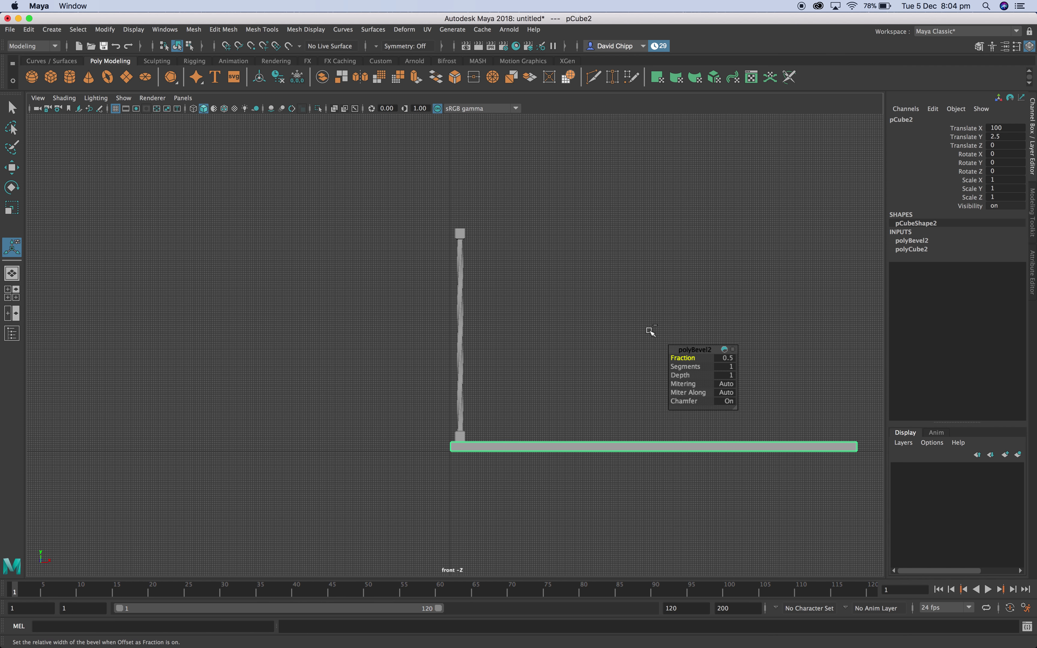
pyautogui.hotkey('ctrl', 'd')
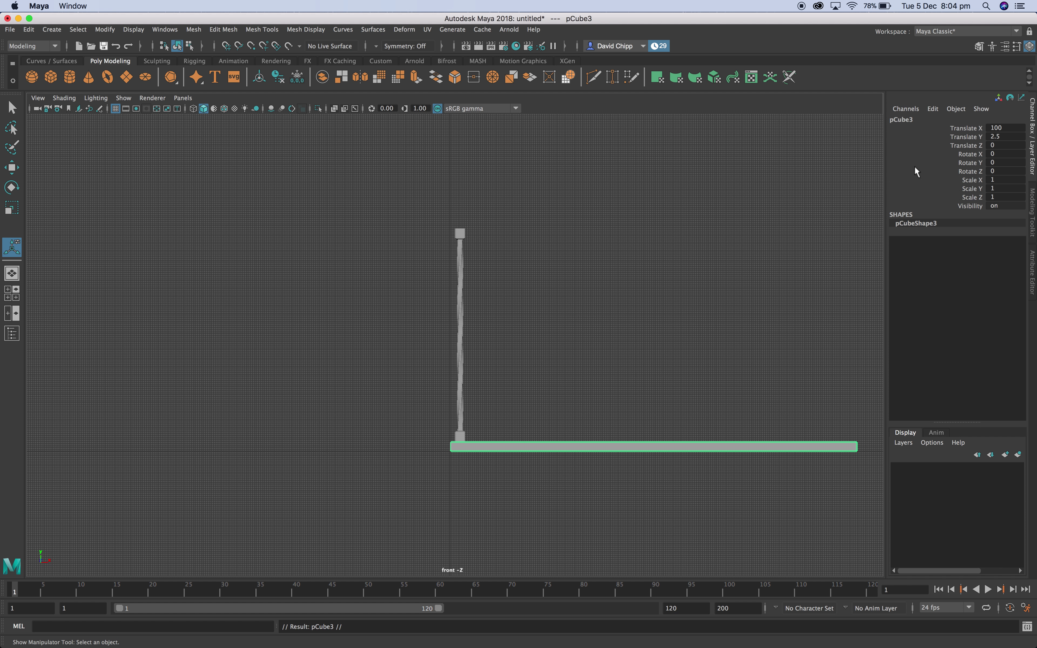
pyautogui.doubleClick(1006, 138)
pyautogui.click(550, 412)
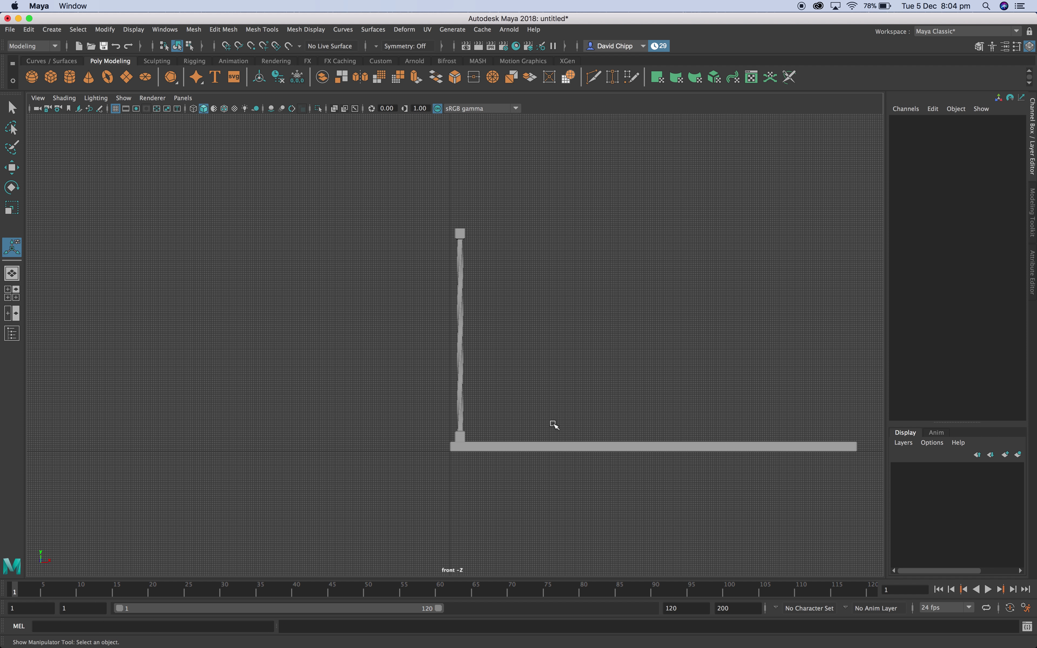
# Move one of the two overlapping rails straight up onto the post's top end, refining its Translate Y numerically.
pyautogui.click(553, 446)
pyautogui.press('w')
pyautogui.moveTo(652, 393); pyautogui.dragTo(642, 169)
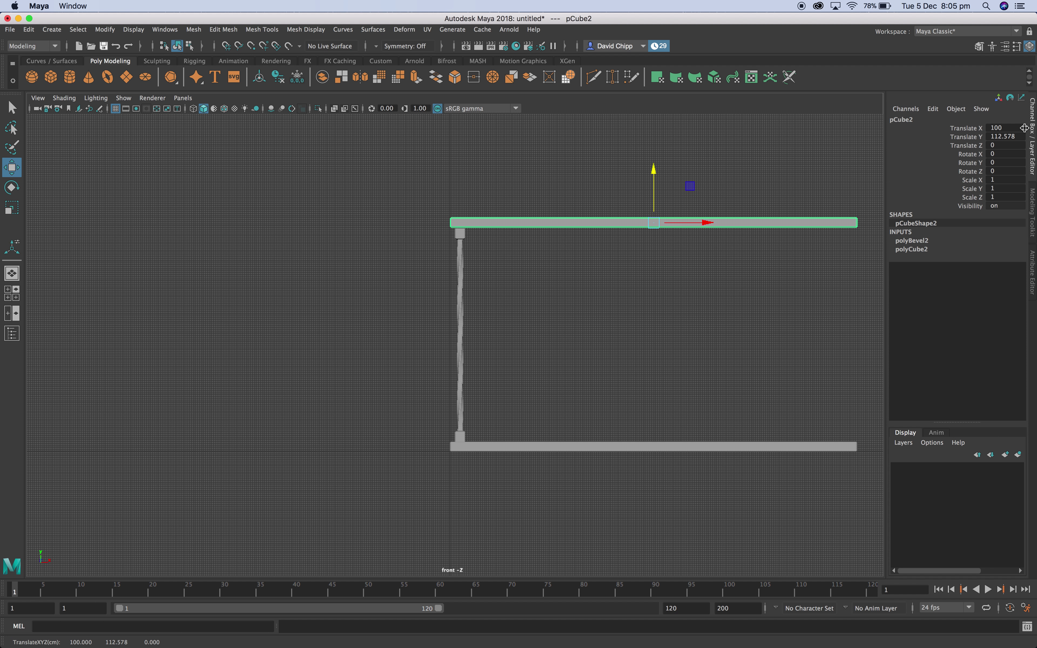
pyautogui.click(1004, 136)
pyautogui.write('1')
pyautogui.press('Return')
pyautogui.click(374, 221)
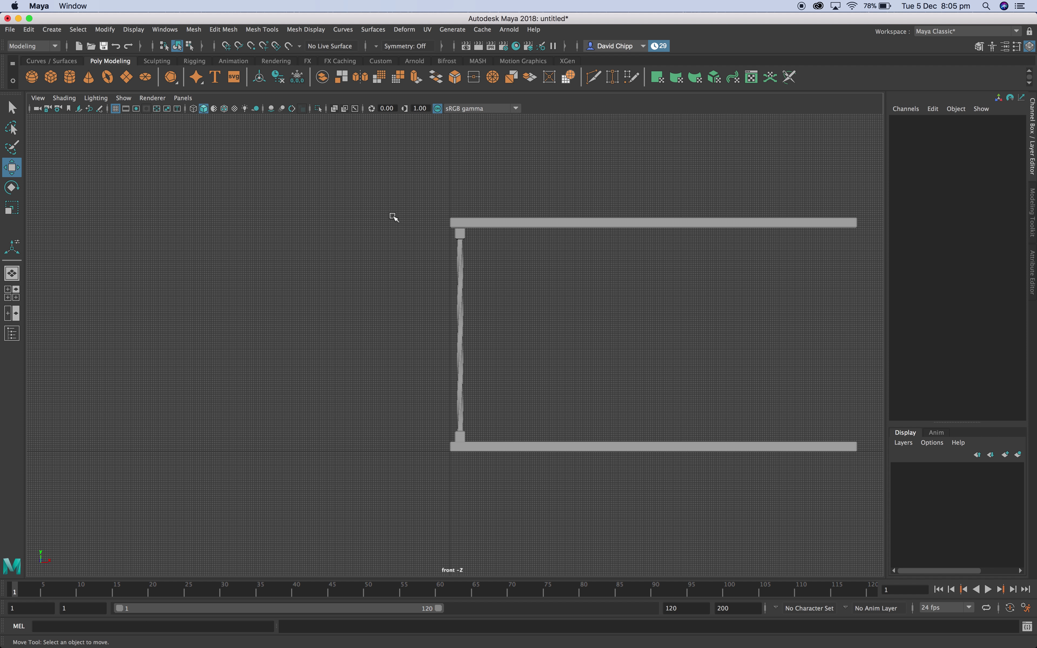
# Use Duplicate Special on the post to make 19 copies, each translated 10 in X, as a row between the rails.
pyautogui.click(459, 240)
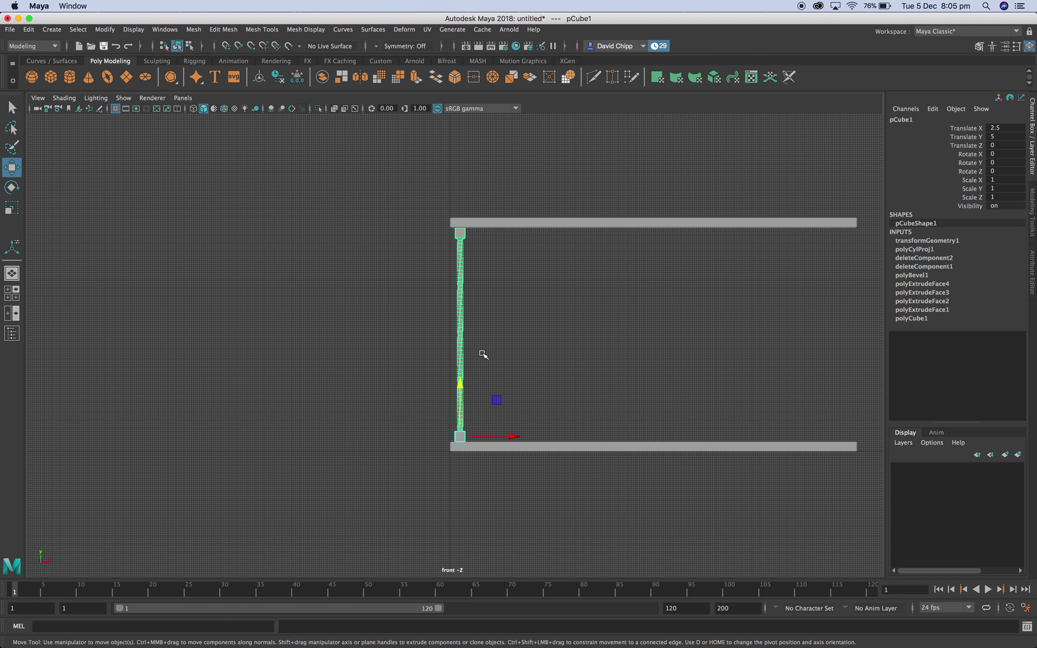
pyautogui.click(483, 266)
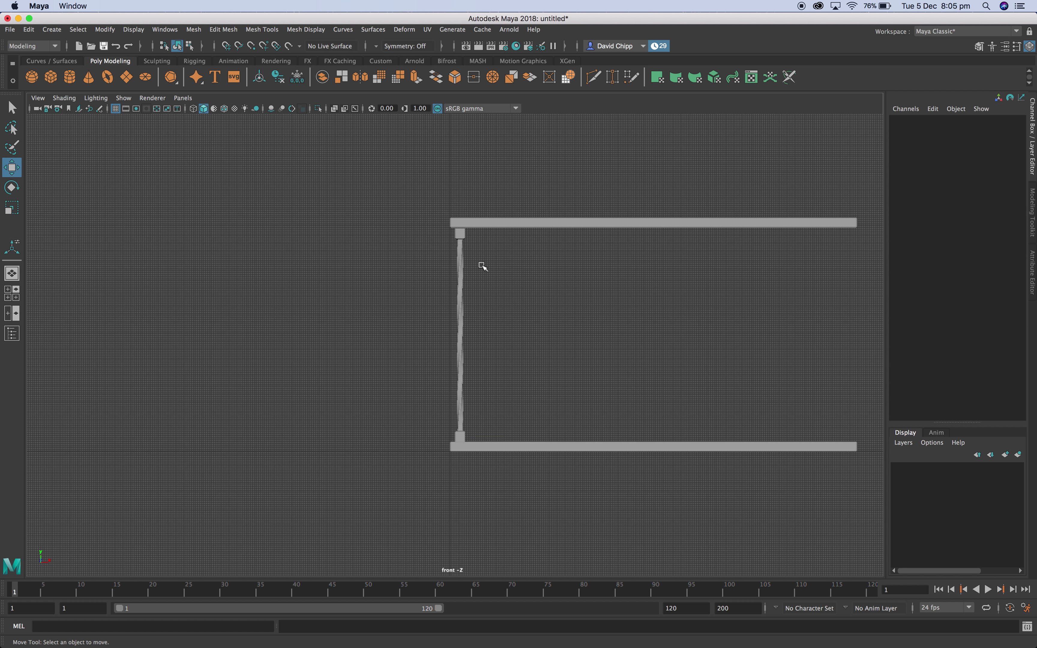
pyautogui.click(459, 235)
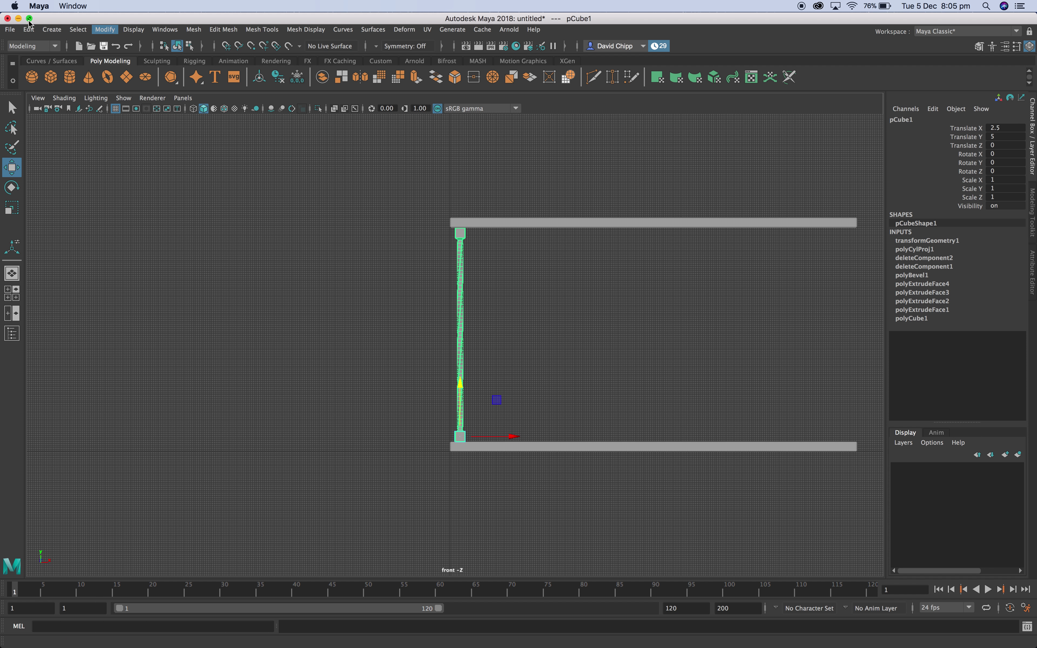
pyautogui.click(29, 29)
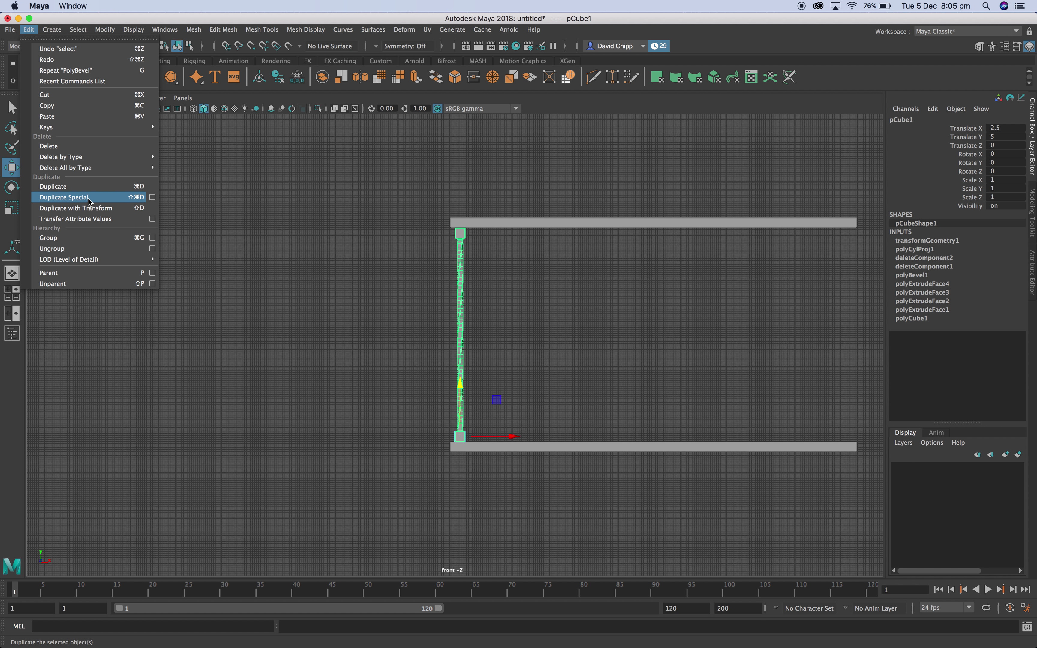
pyautogui.click(152, 197)
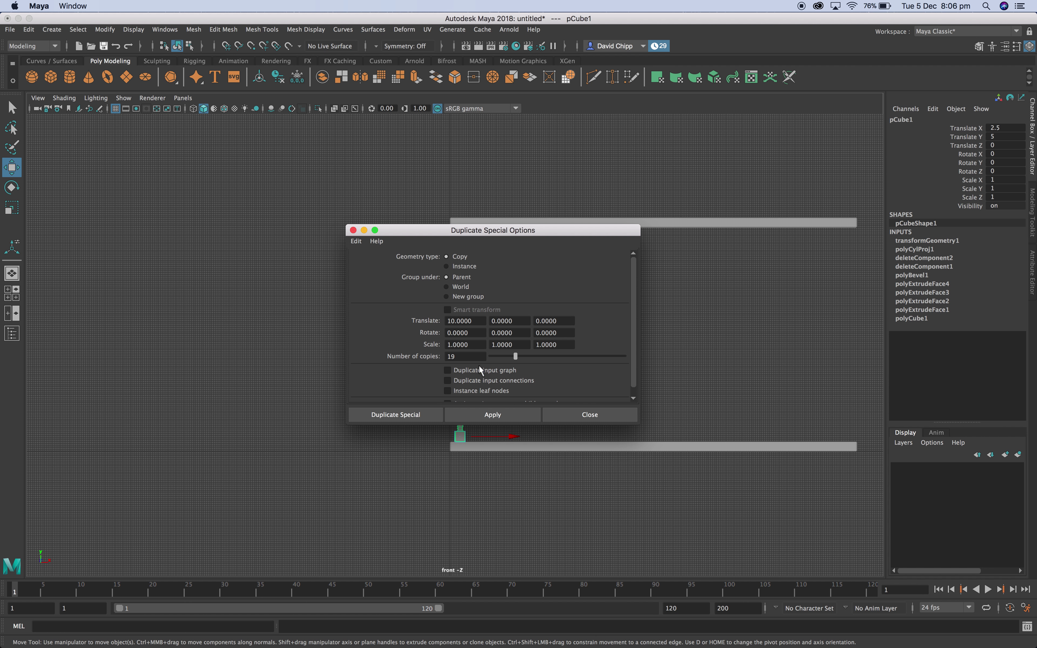
pyautogui.moveTo(499, 231); pyautogui.dragTo(255, 221)
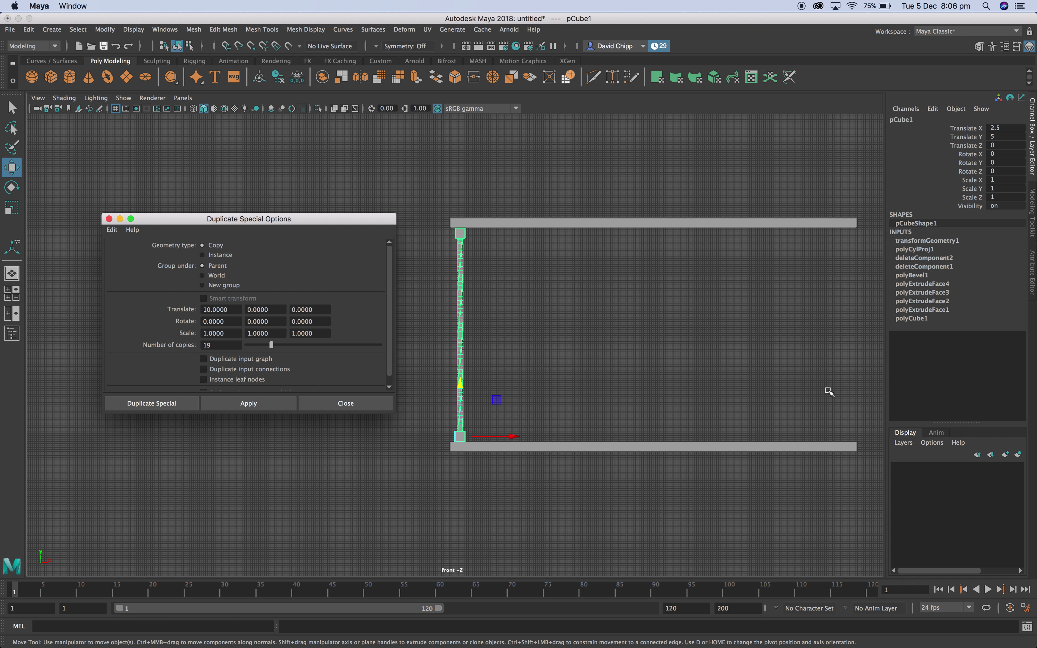
pyautogui.click(170, 403)
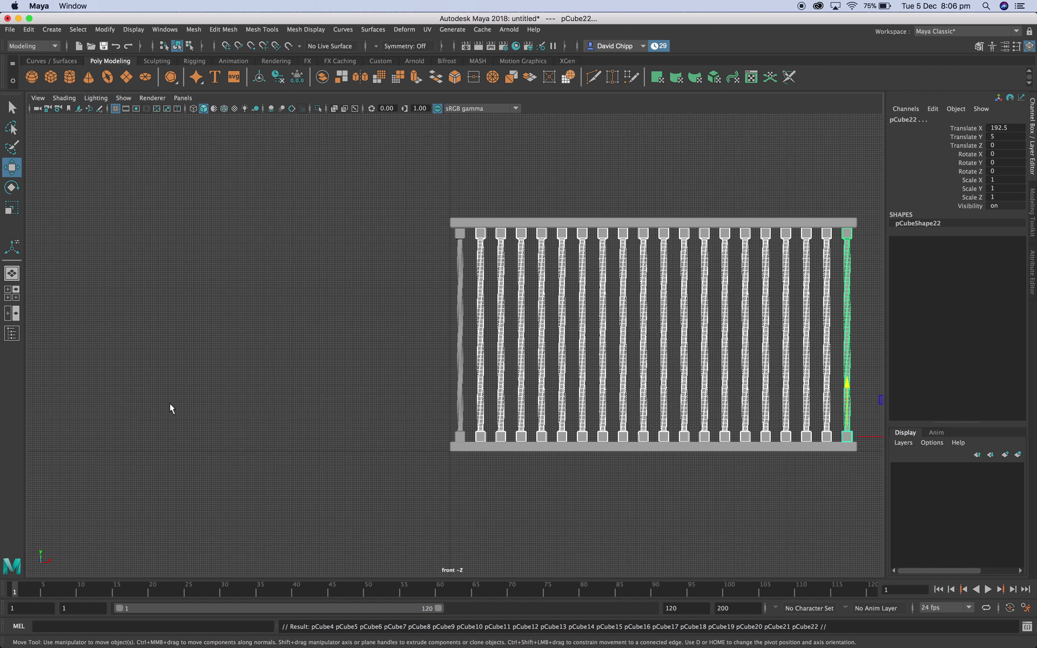
pyautogui.click(682, 498)
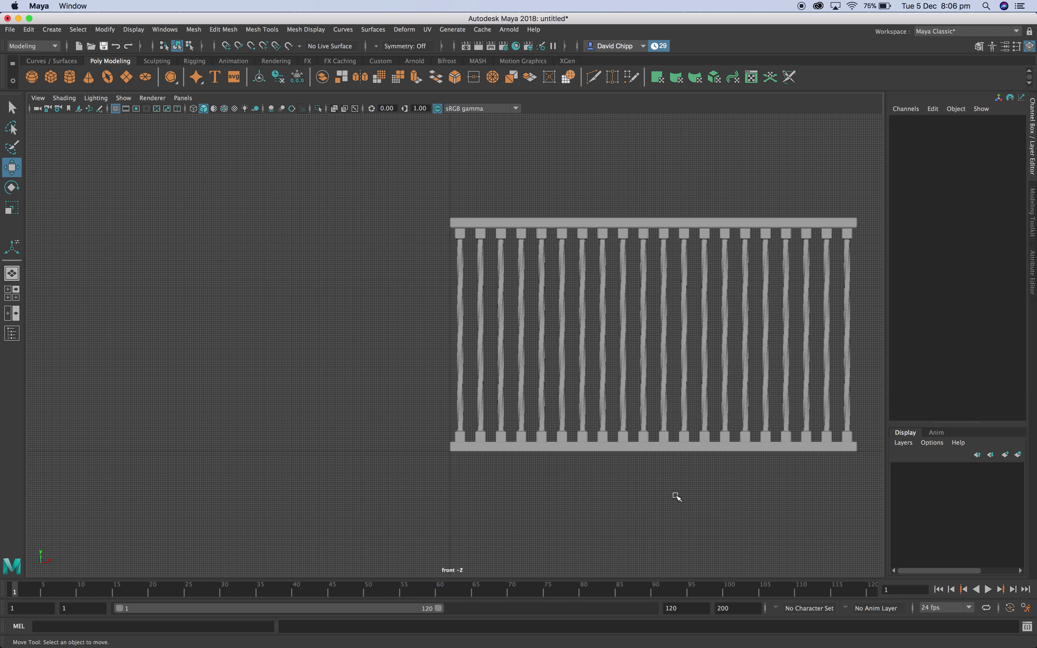
# Select several of the copied posts one by one, and raise the ninth post to a Translate Y of about 18.8.
pyautogui.click(562, 234)
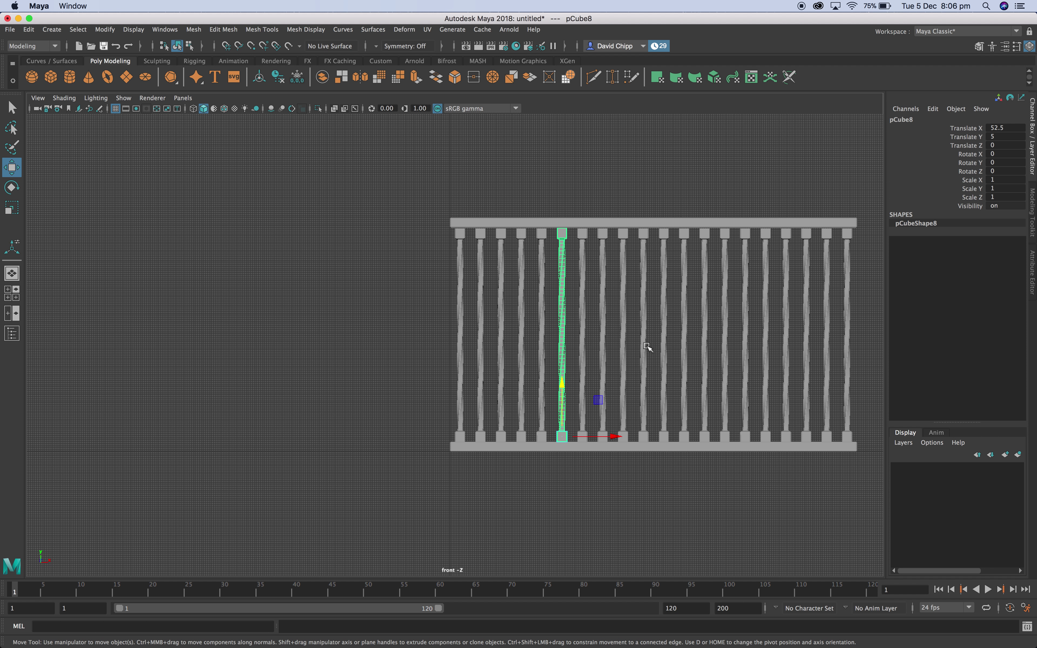
pyautogui.click(582, 265)
pyautogui.click(604, 259)
pyautogui.click(624, 259)
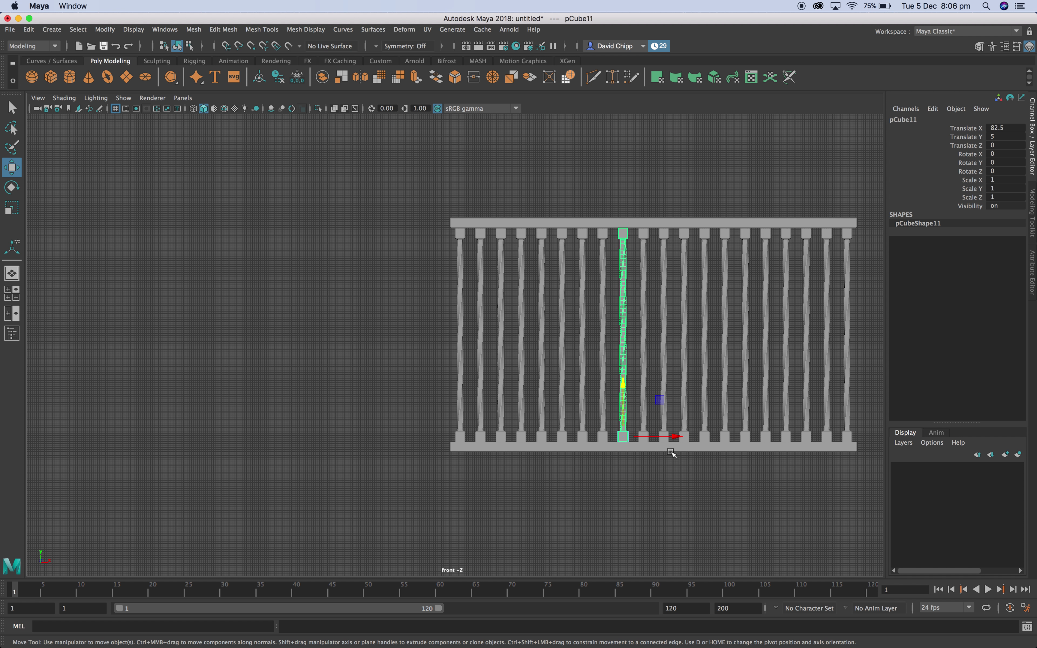
pyautogui.moveTo(624, 382); pyautogui.dragTo(624, 353)
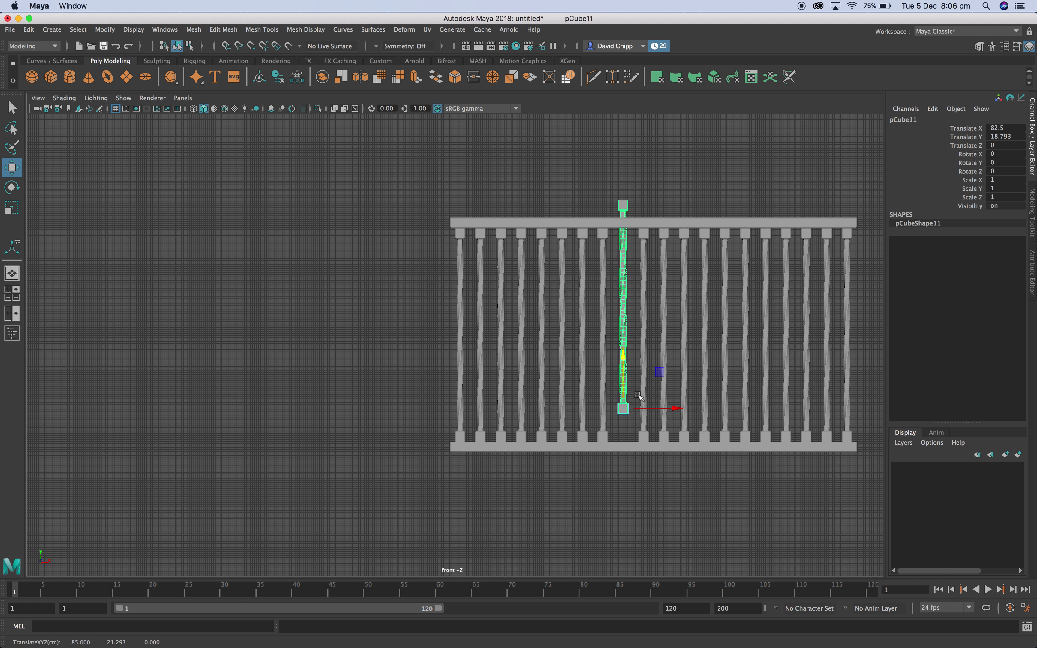
# Undo the ninth post's raise and try shifting a block of its vertices above mid-height sideways along X.
pyautogui.press('super+z')
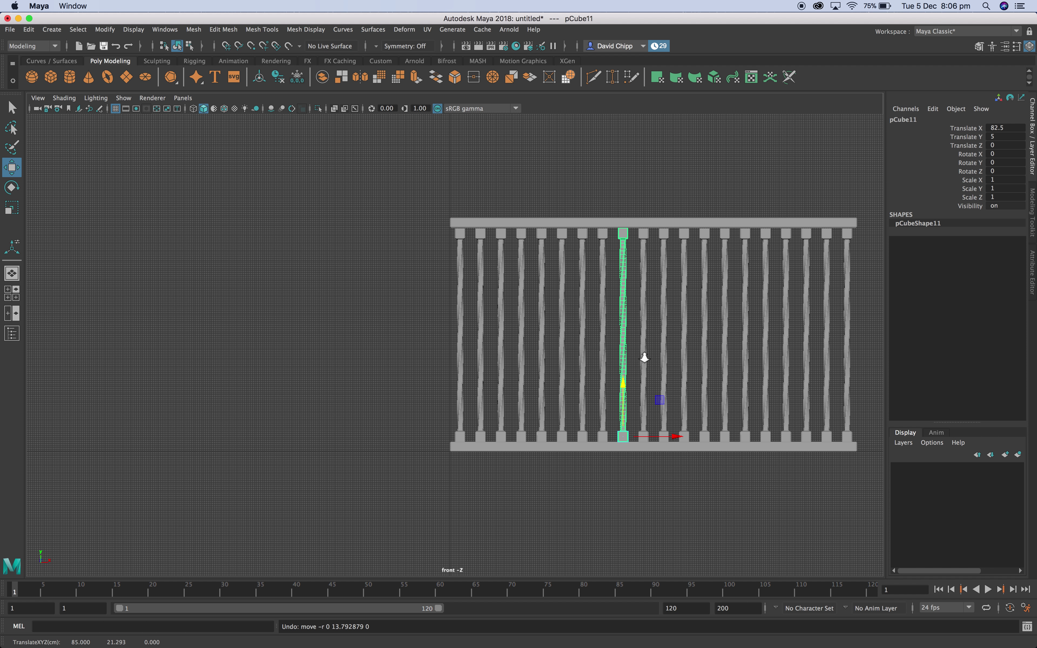
pyautogui.scroll(2, 648, 359)
pyautogui.moveTo(685, 296); pyautogui.dragTo(628, 299, button='right')
pyautogui.moveTo(674, 284); pyautogui.dragTo(748, 300)
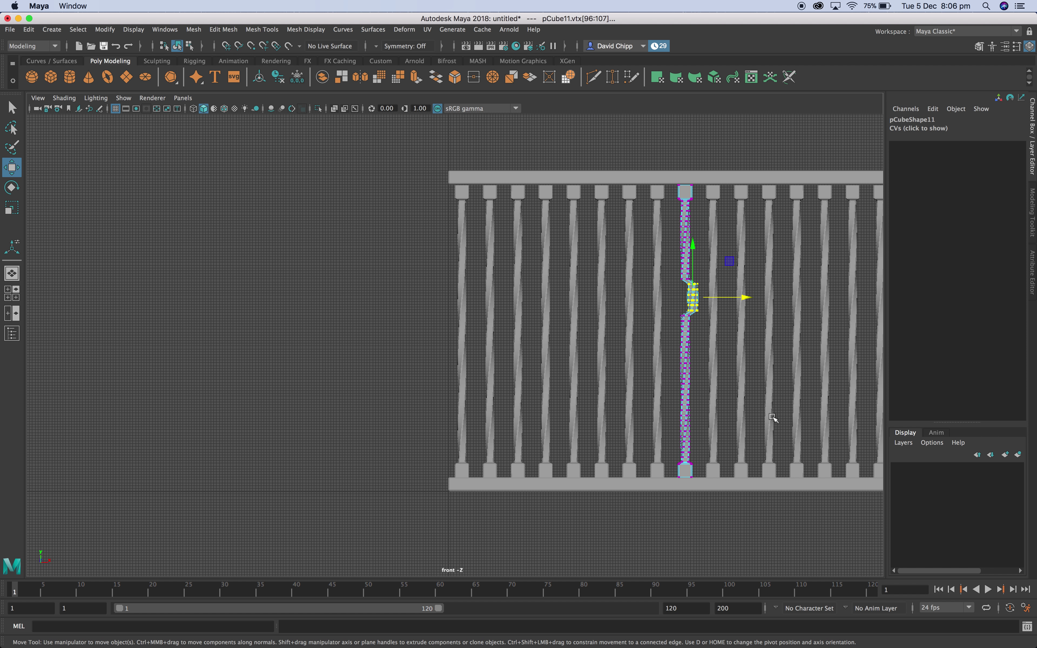
# Undo the vertex shift and vertex selection on the ninth post, returning it to object mode.
pyautogui.press('z')
pyautogui.press('z')
pyautogui.press('z')
pyautogui.press('z')
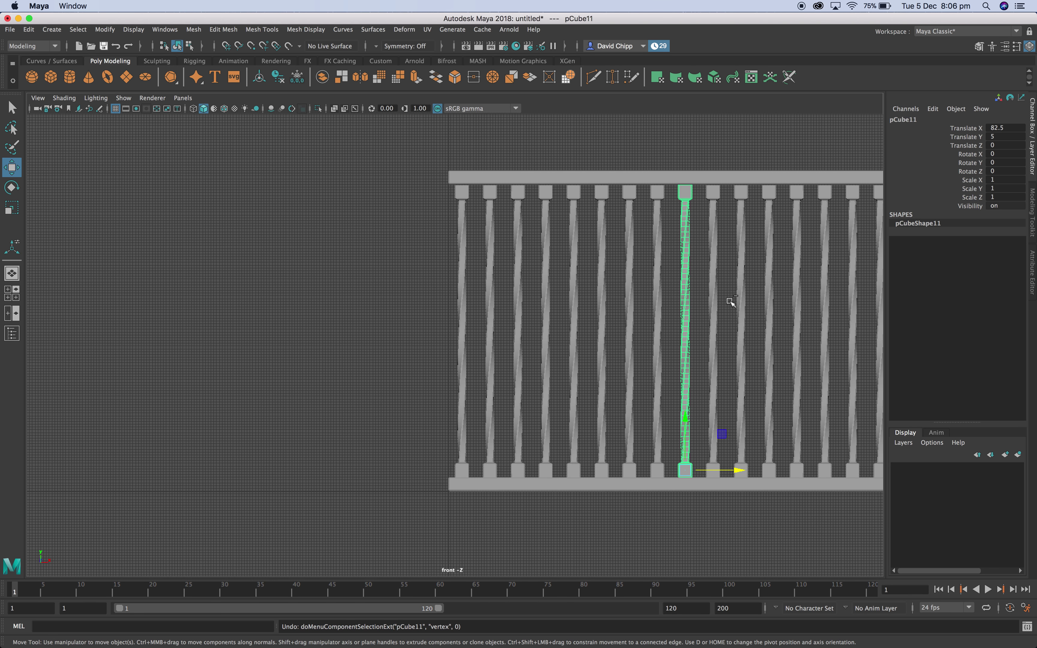
# Undo back past the Duplicate Special to remove all the post copies, and leave only the original post selected.
pyautogui.press('z')
pyautogui.press('z')
pyautogui.press('z')
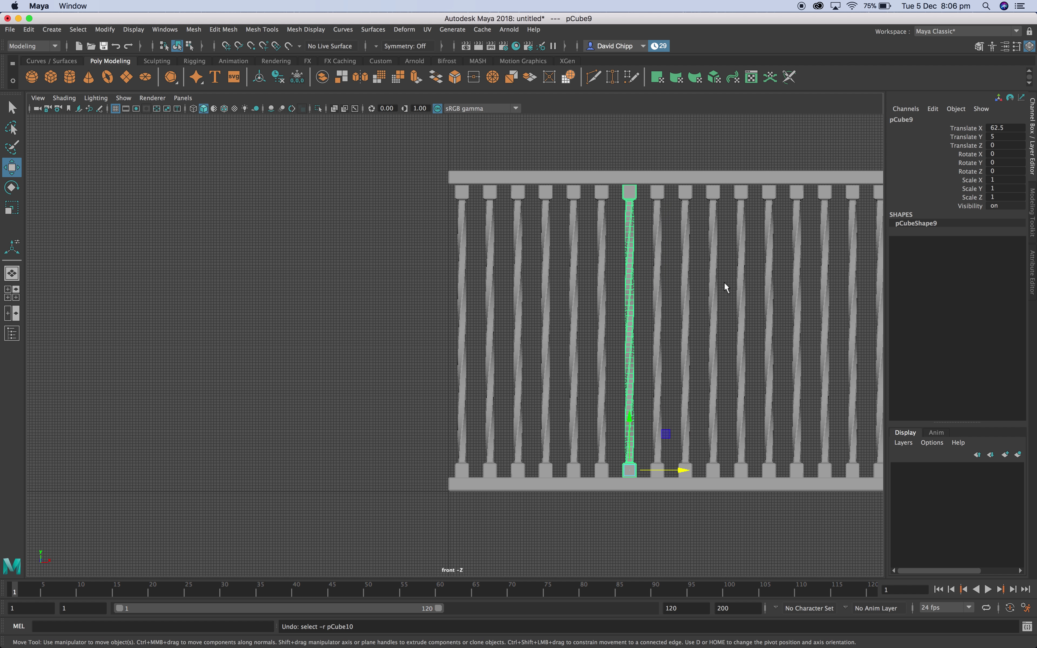
pyautogui.press('z')
pyautogui.press('z')
pyautogui.press('z')
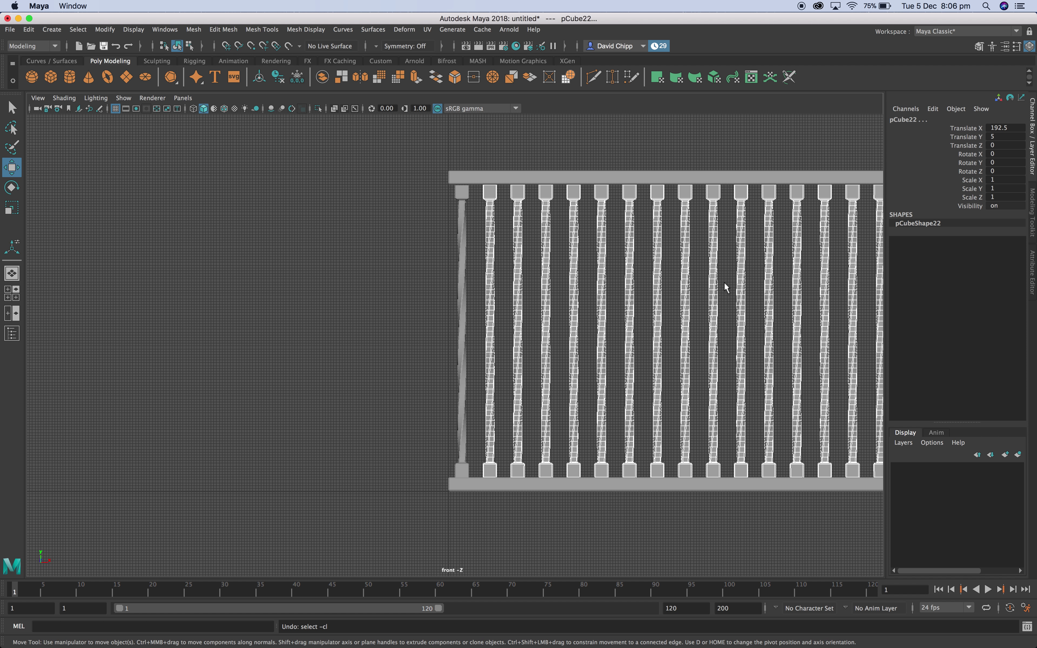
pyautogui.click(531, 228)
pyautogui.click(466, 197)
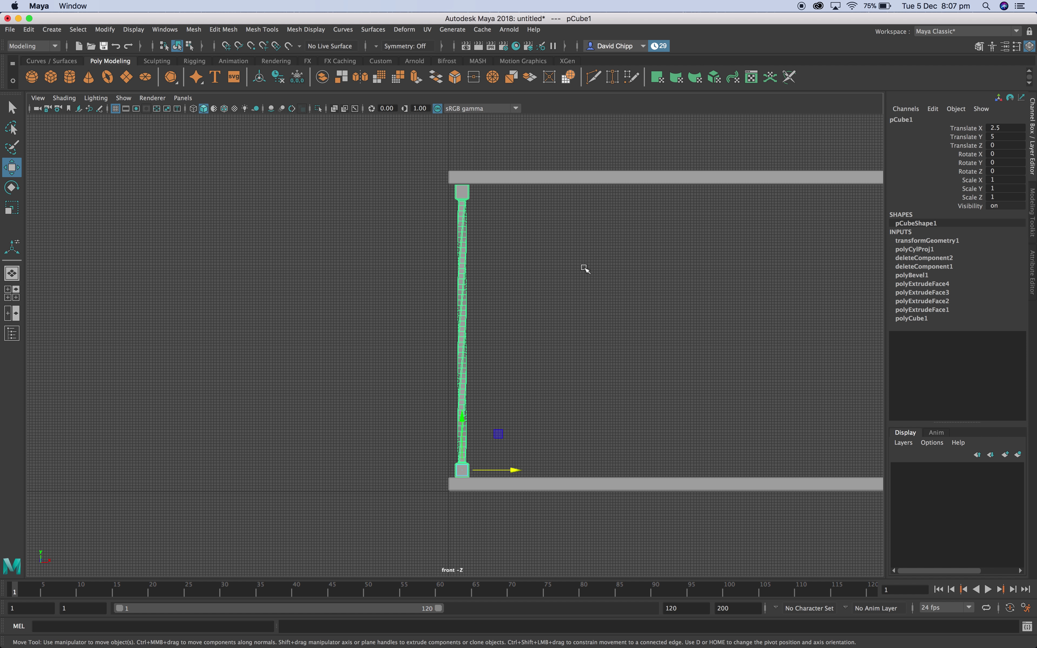
pyautogui.scroll(-3, 701, 306)
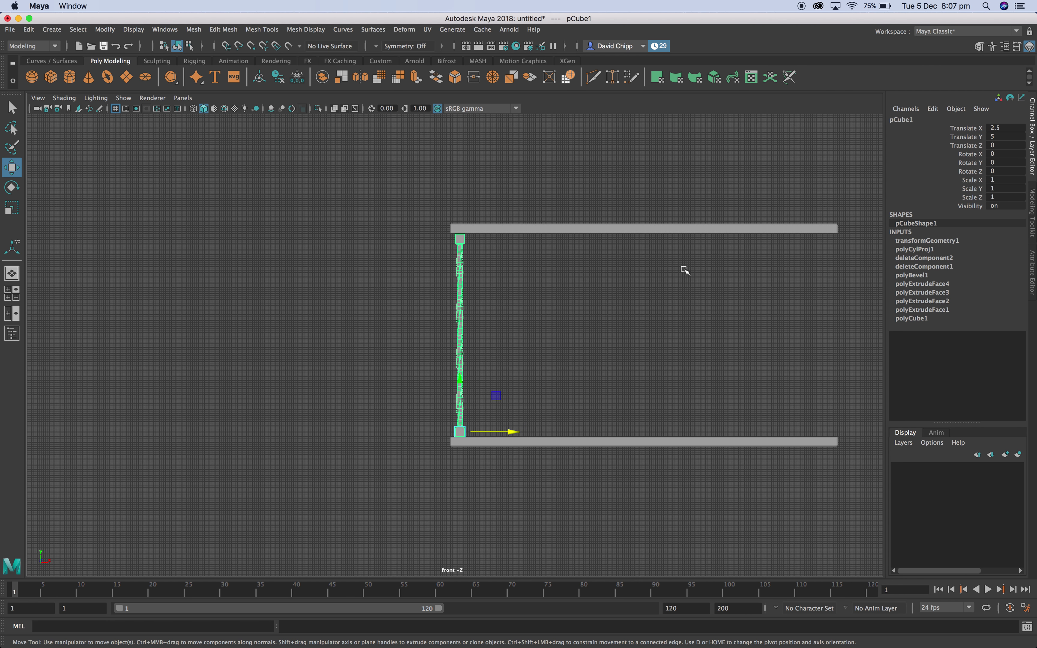